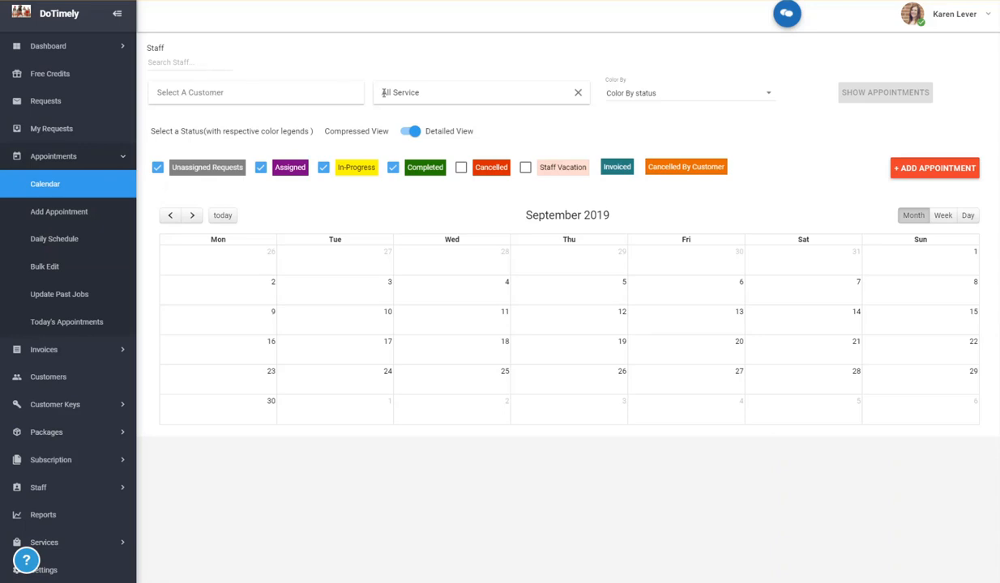
Step: Show the calendar appointments for all staff, all customers and all services
left_click(194, 63)
left_click(202, 133)
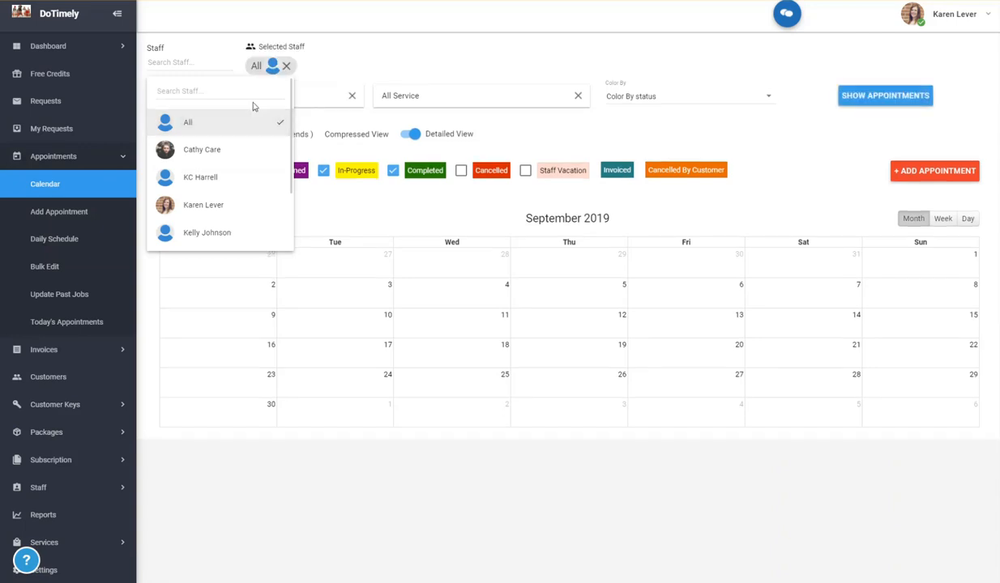
left_click(843, 111)
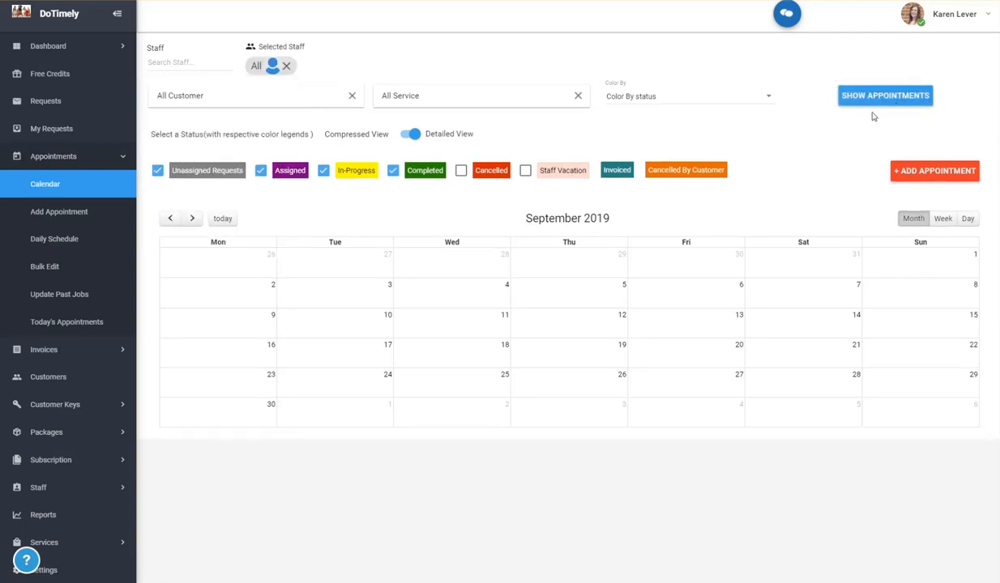
left_click(872, 106)
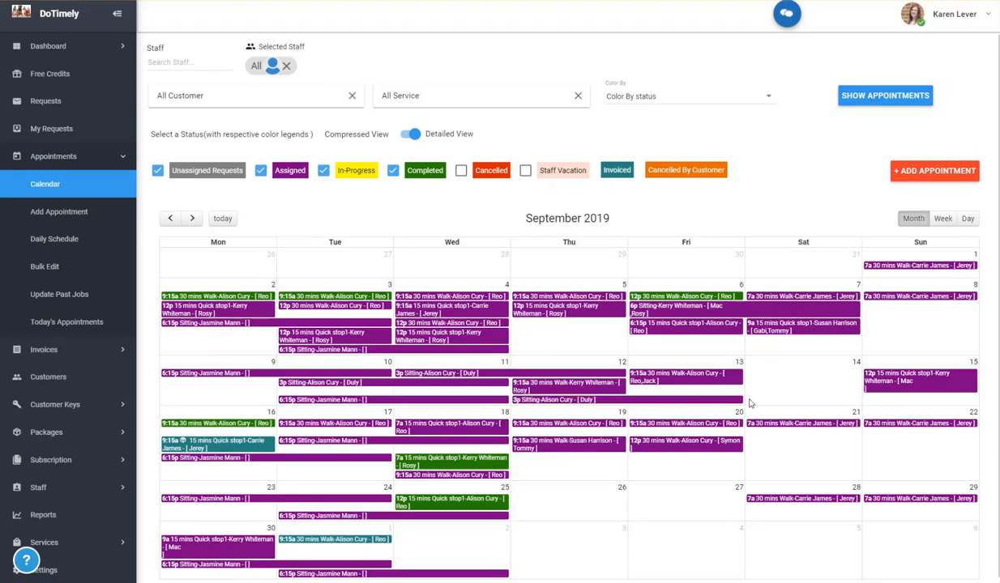
Step: Color the calendar appointments by staff to compare assignments, and restore the coloring by status
mouse_move(764, 428)
left_click(765, 99)
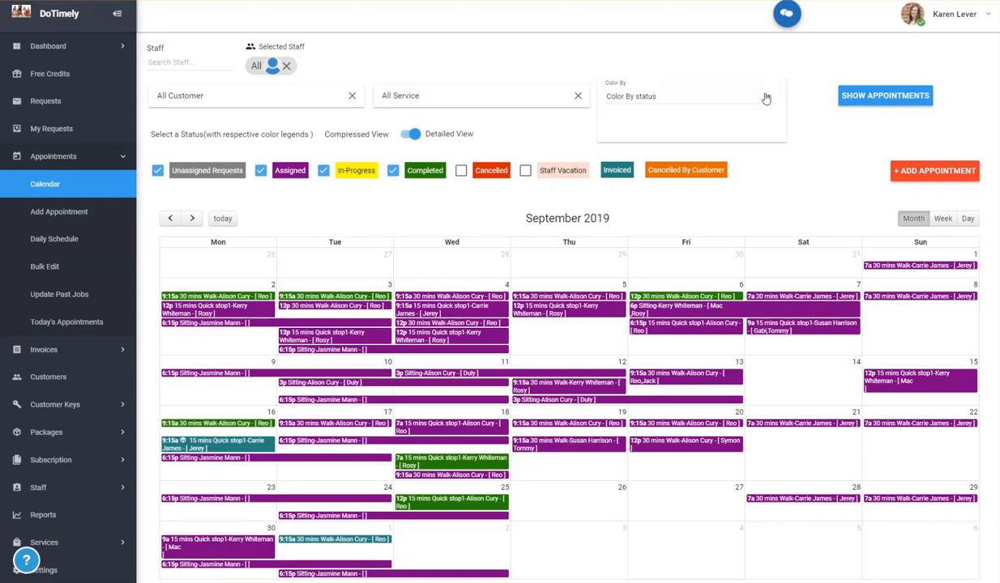
left_click(647, 125)
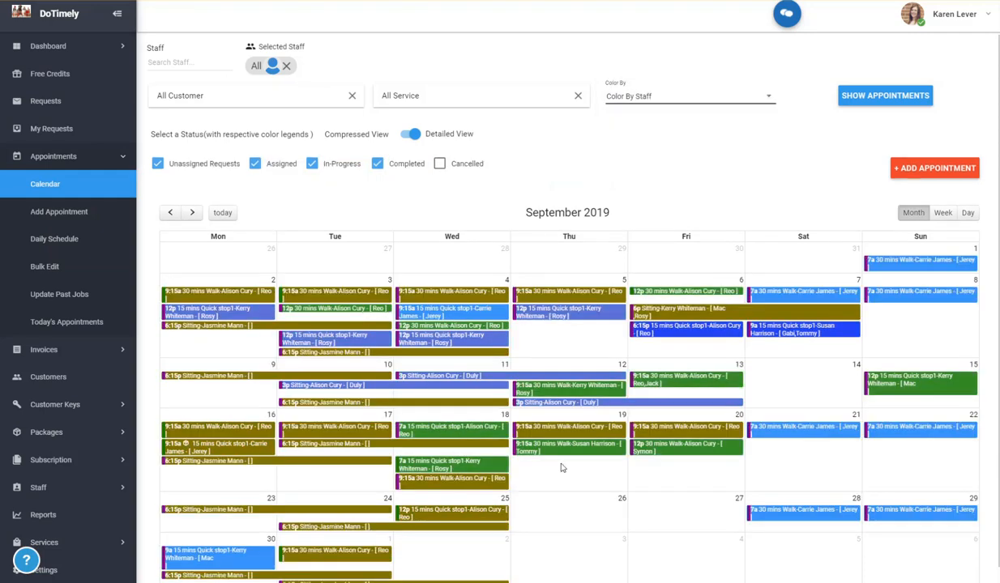
mouse_move(603, 381)
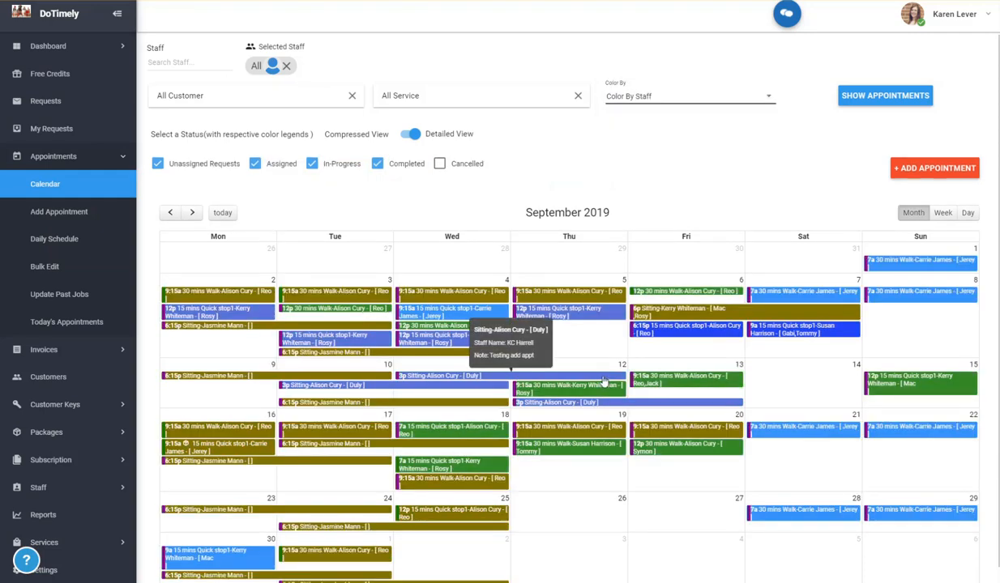
left_click(666, 99)
left_click(646, 71)
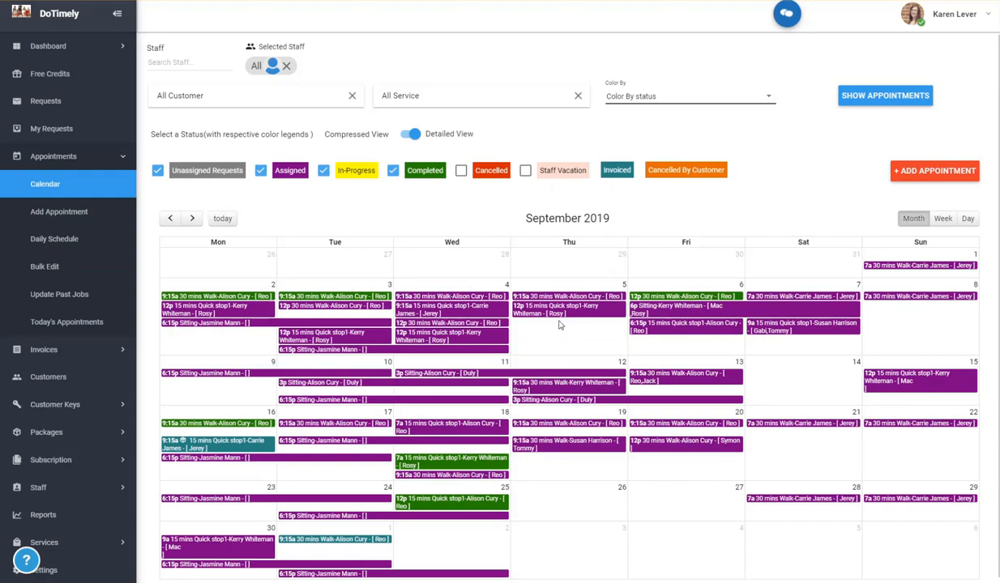
Step: Include cancelled appointments in the calendar's status filter
scroll(541, 315, "down", 1)
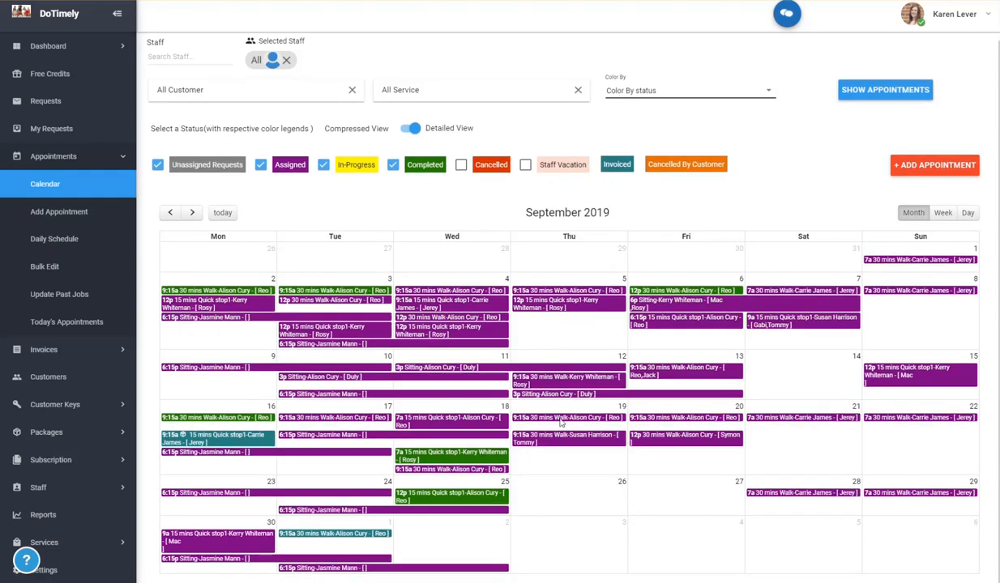
left_click(460, 166)
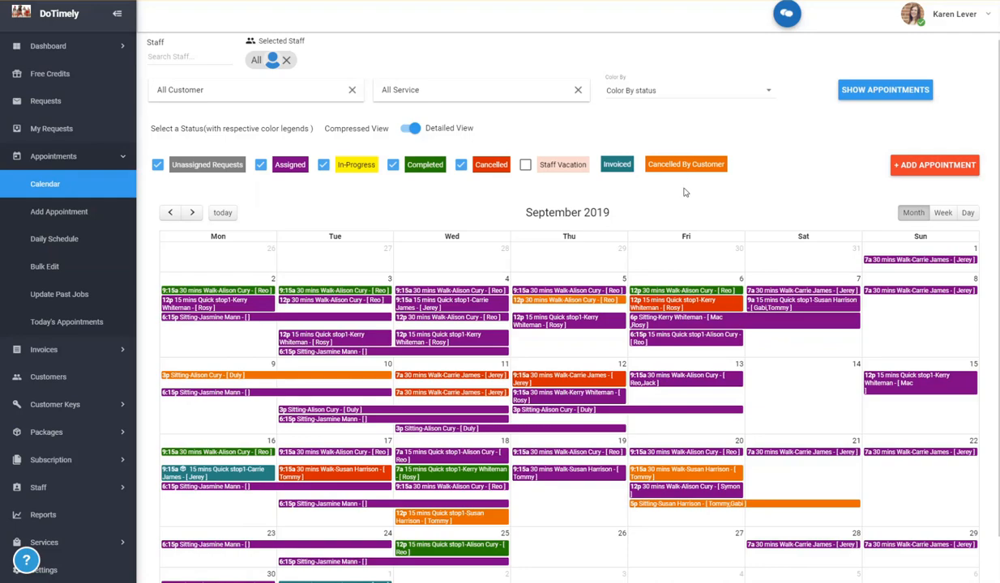
Step: Start a new appointment from the calendar for the customer whose pet is Jerey
left_click(921, 167)
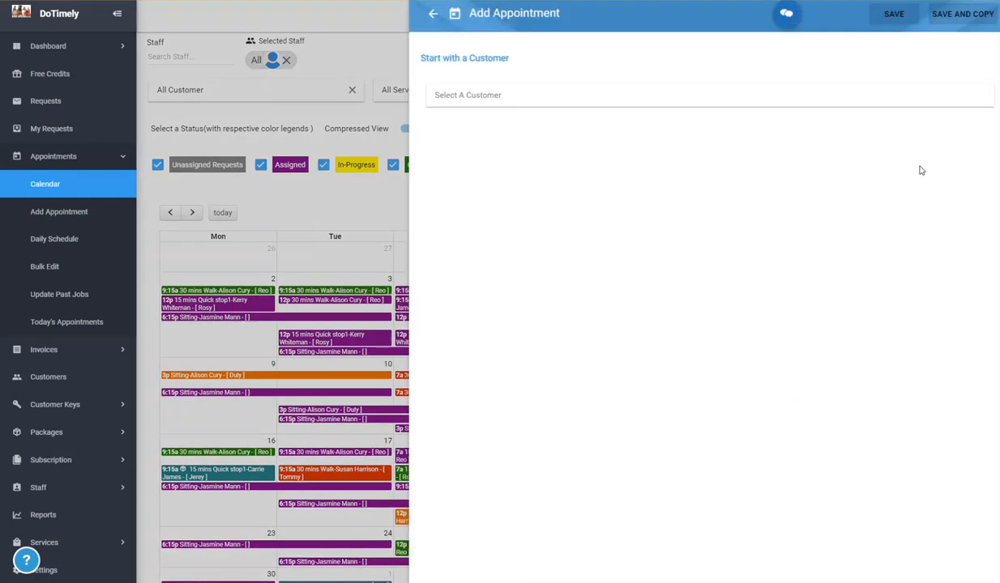
left_click(497, 99)
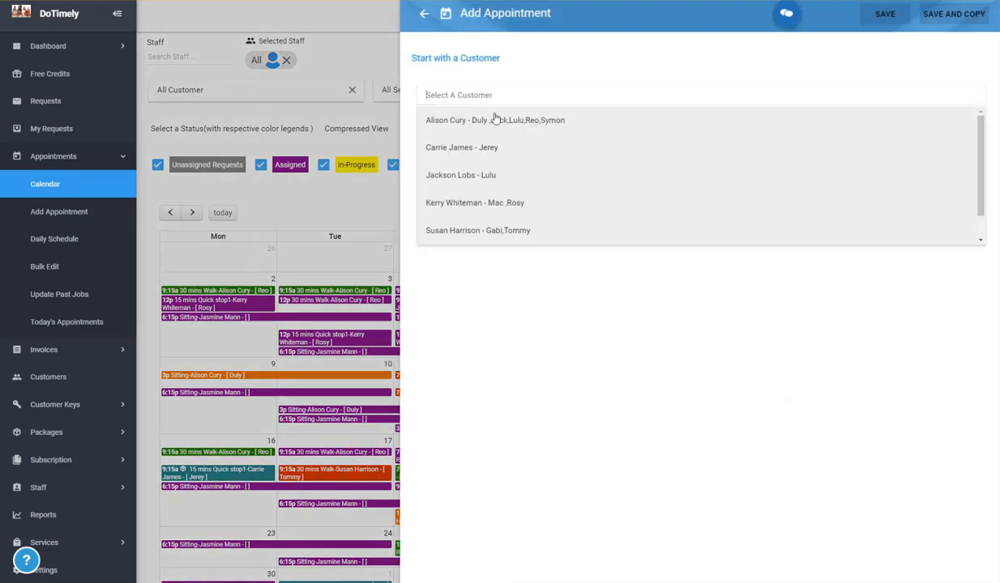
left_click(483, 151)
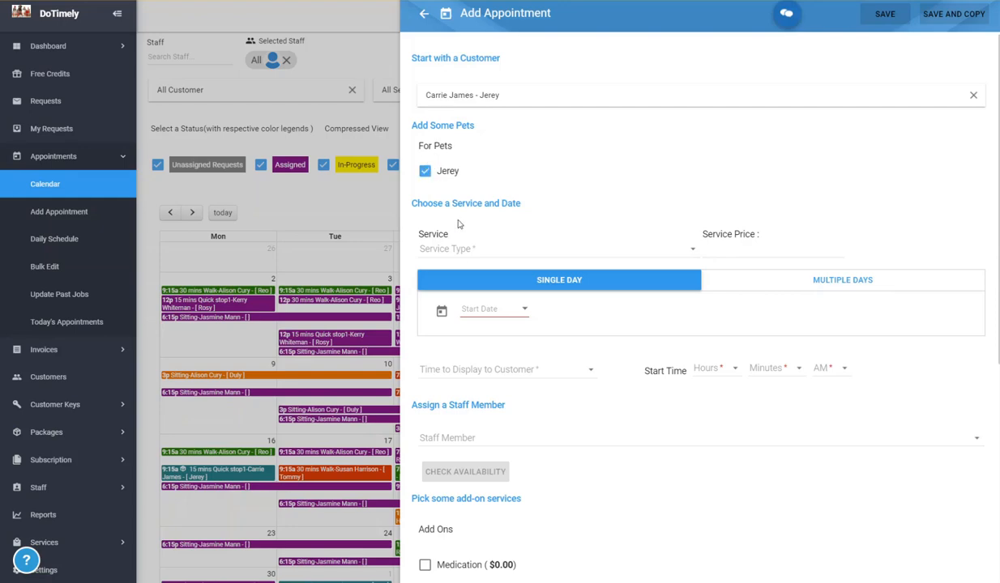
Step: Choose the 30 mins Walk service and set its price to 20.00
left_click(458, 253)
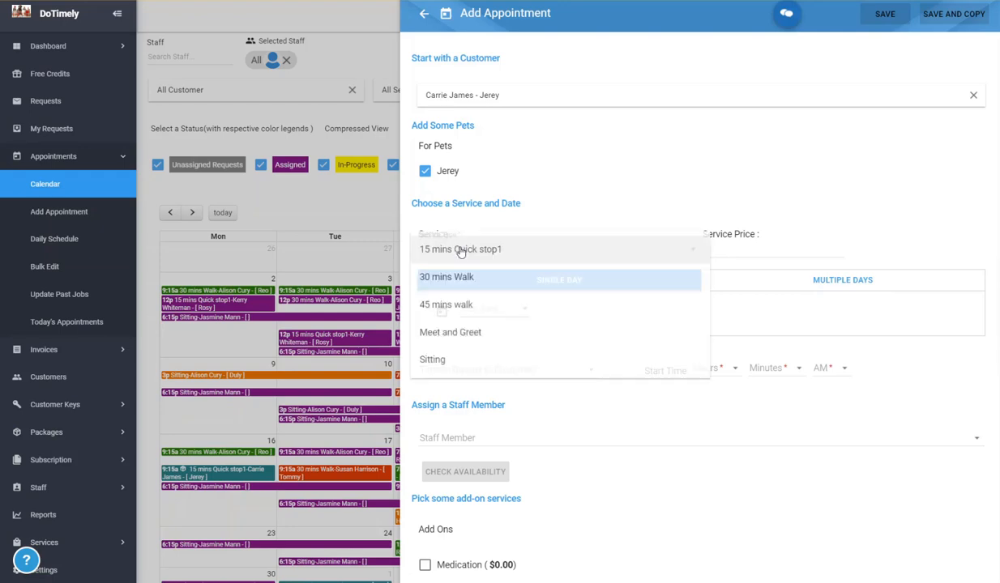
left_click(446, 277)
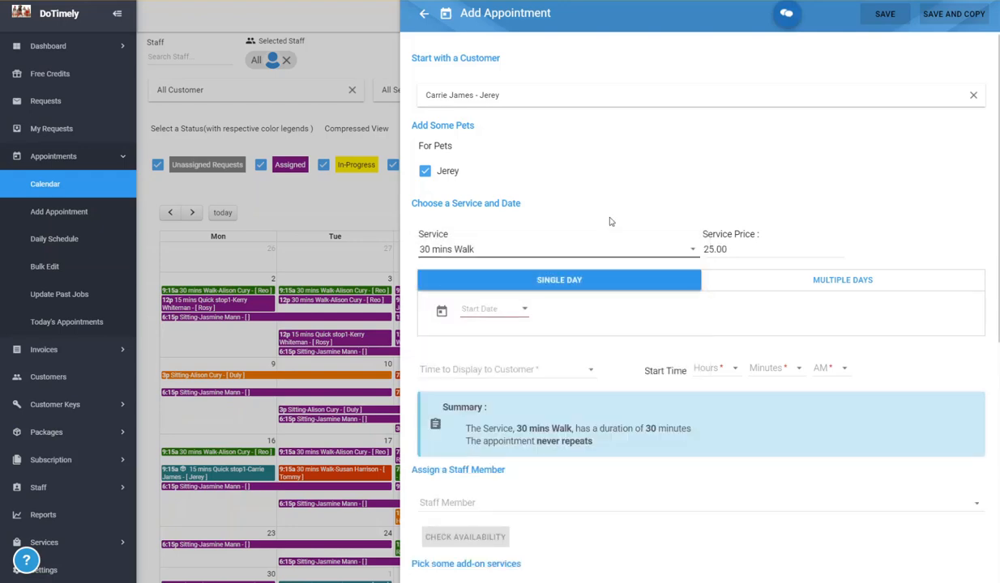
left_click(715, 250)
key("BackSpace")
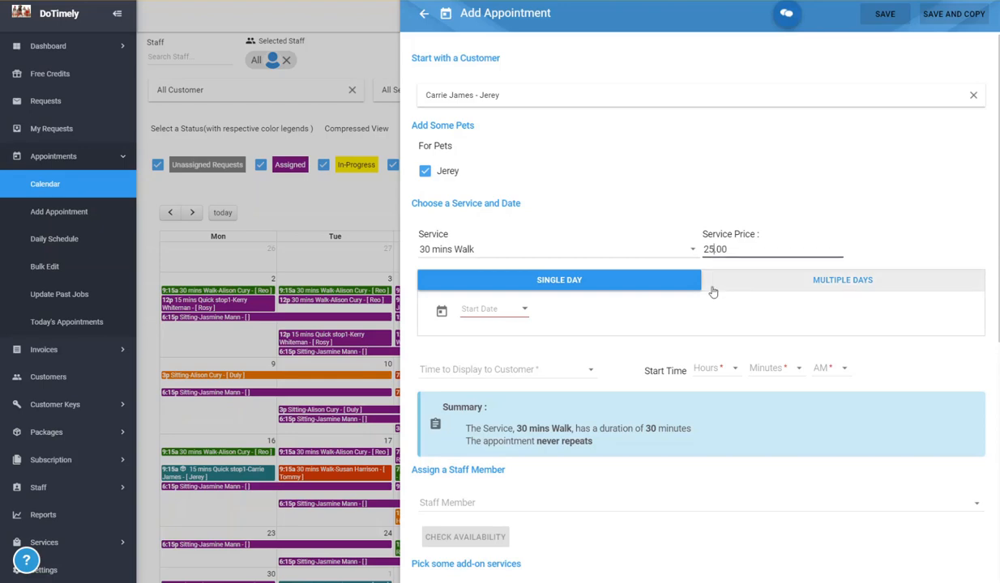
type("0")
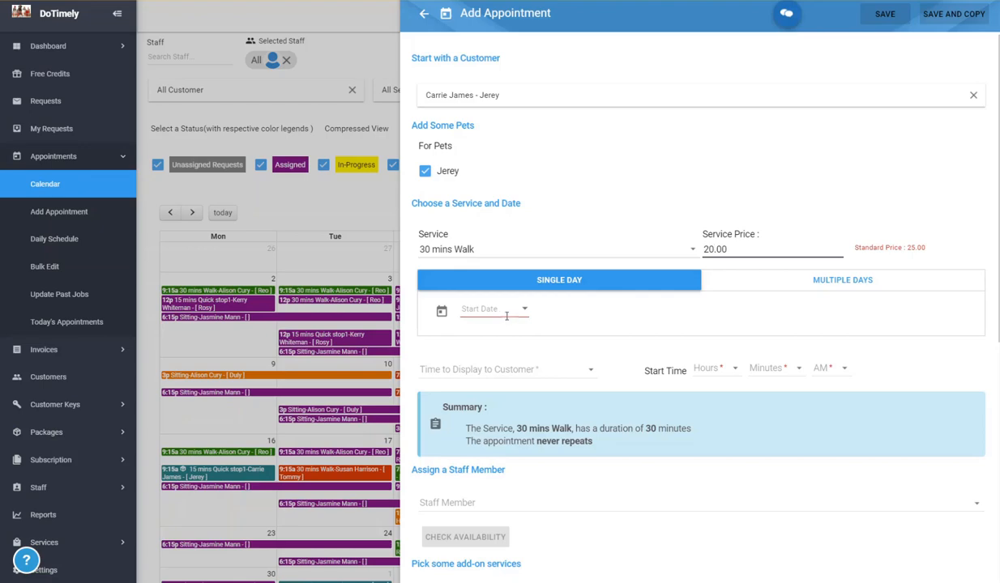
Step: Make the appointment span multiple days, repeating on Monday, Wednesday and Friday
left_click(807, 288)
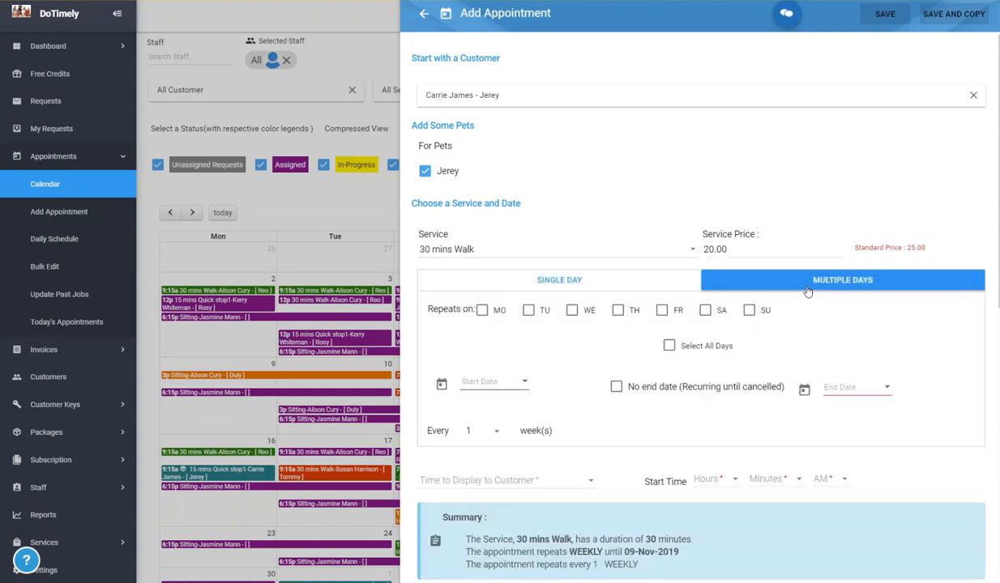
left_click(482, 310)
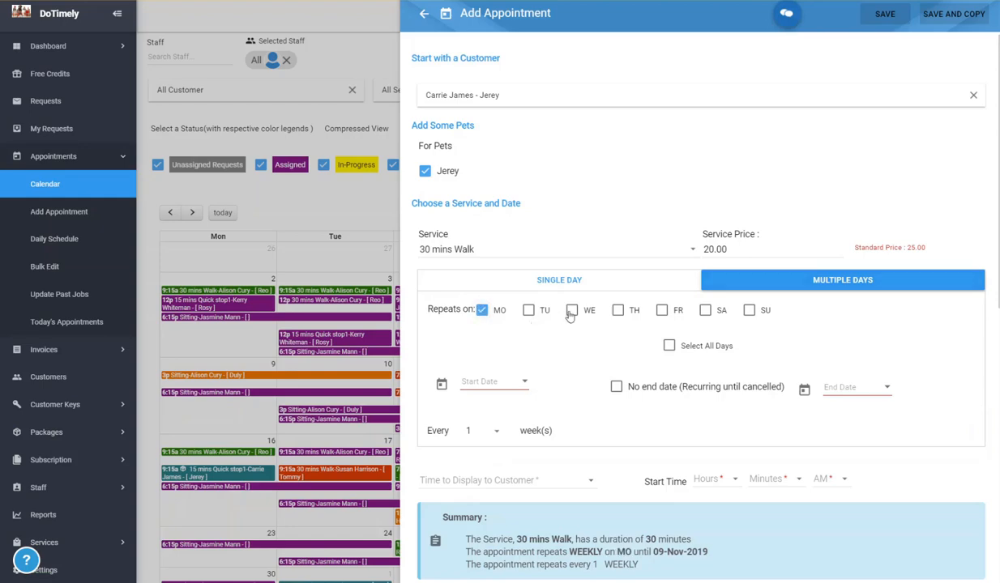
left_click(572, 310)
left_click(662, 312)
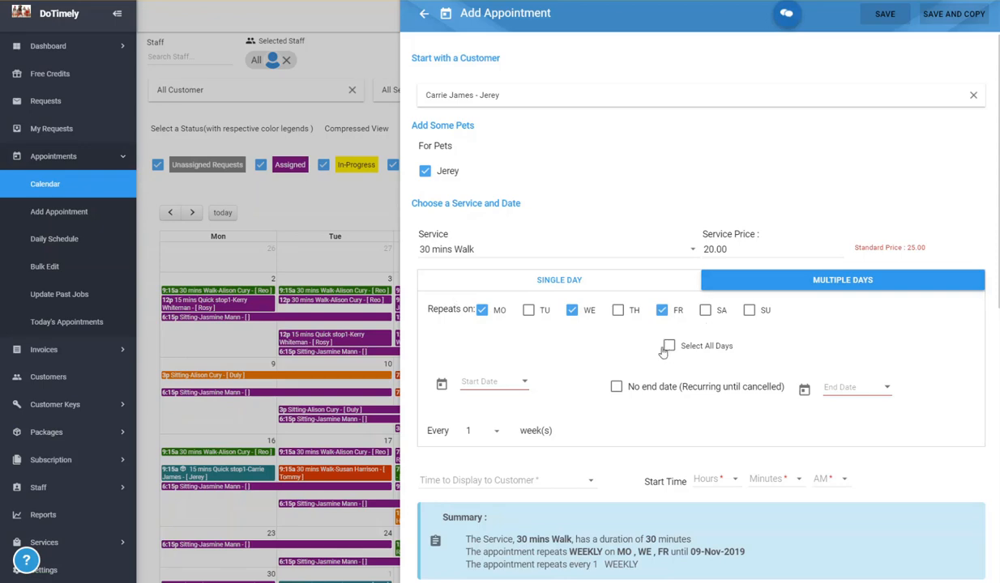
Step: Set the recurring appointment's start date to 2/10/2020 and its end date to 2/15/2020
left_click(526, 384)
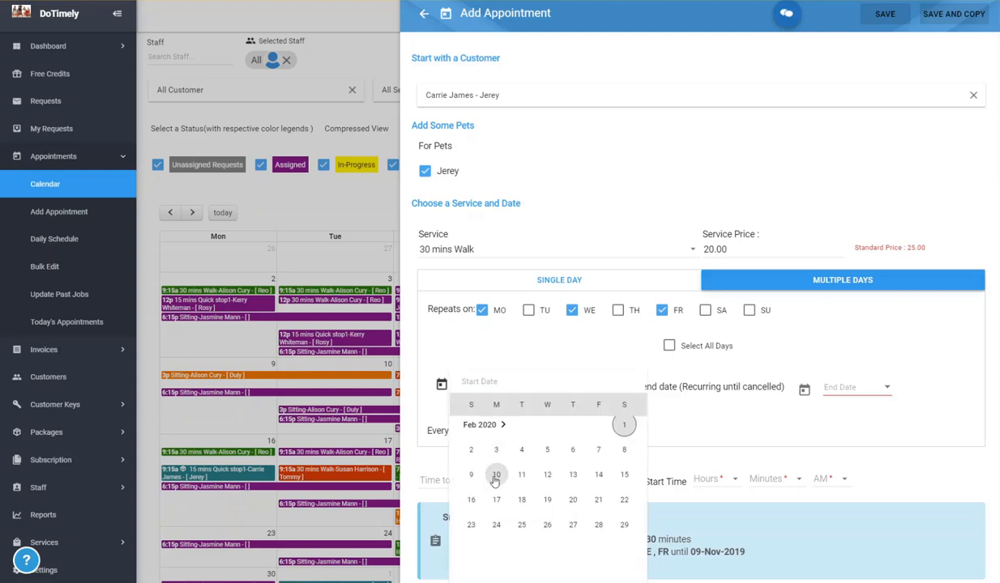
left_click(497, 476)
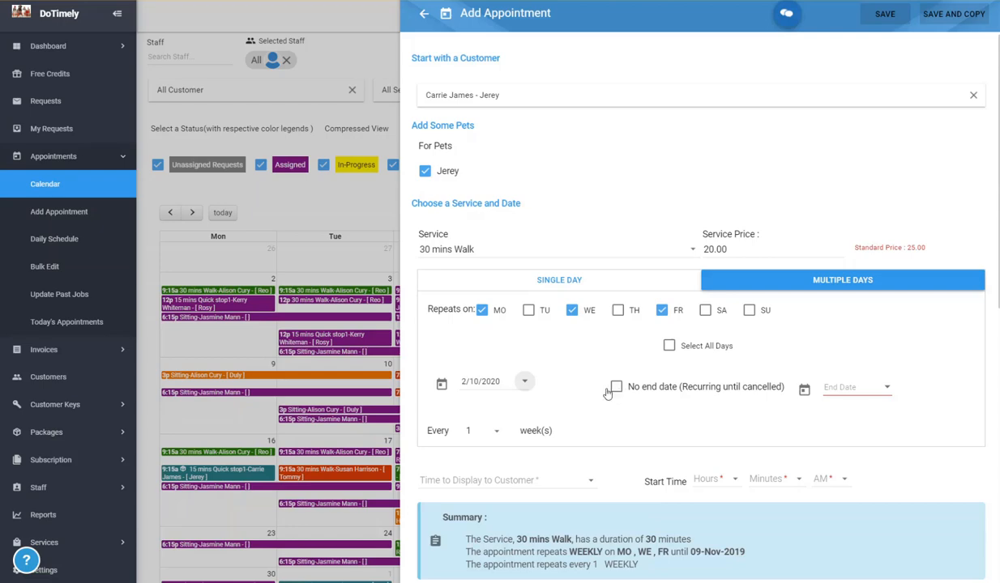
left_click(891, 392)
left_click(940, 450)
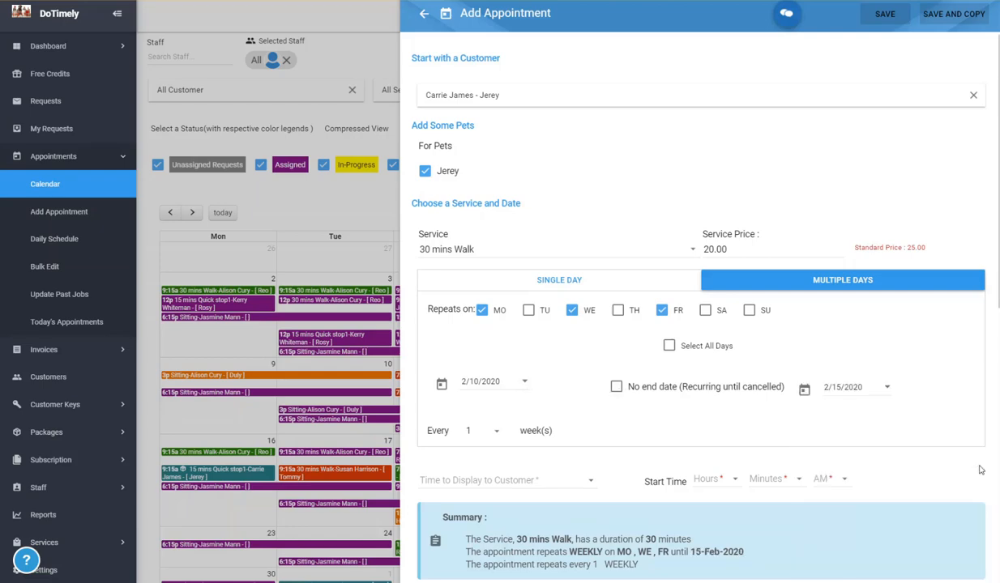
Step: Try a repeat interval of every 2 weeks and set it back to every 1 week
scroll(644, 398, "down", 2)
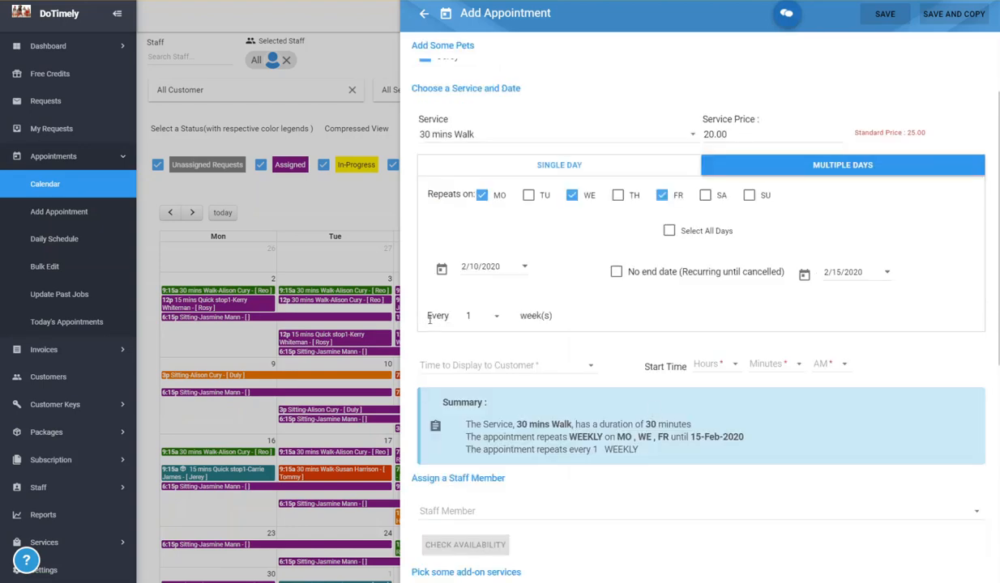
left_click(495, 318)
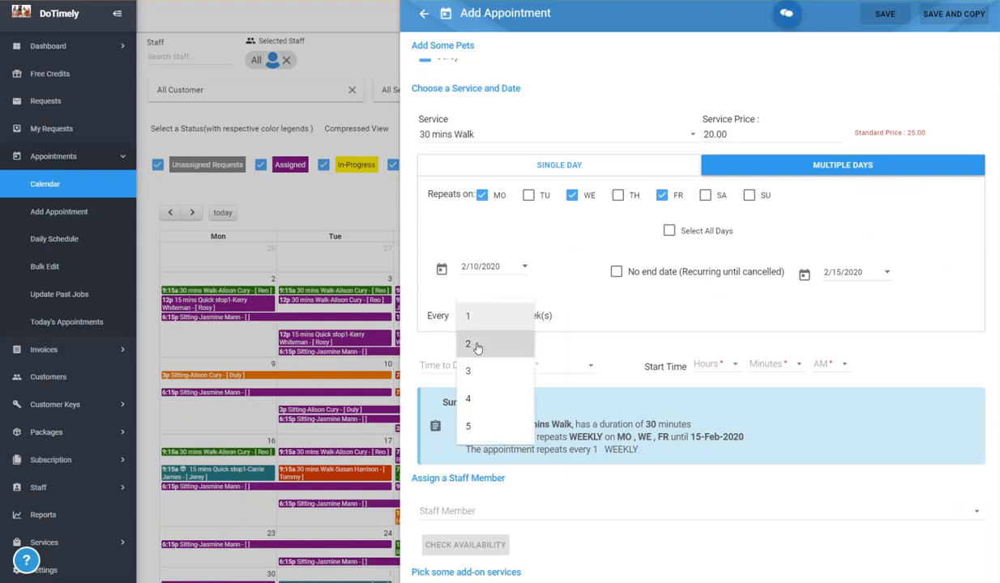
left_click(475, 345)
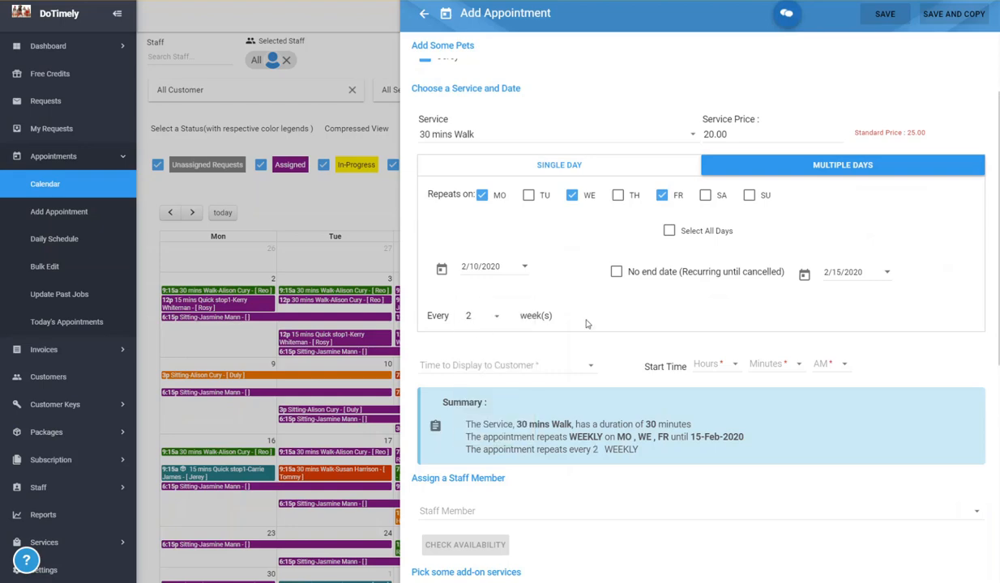
left_click(491, 317)
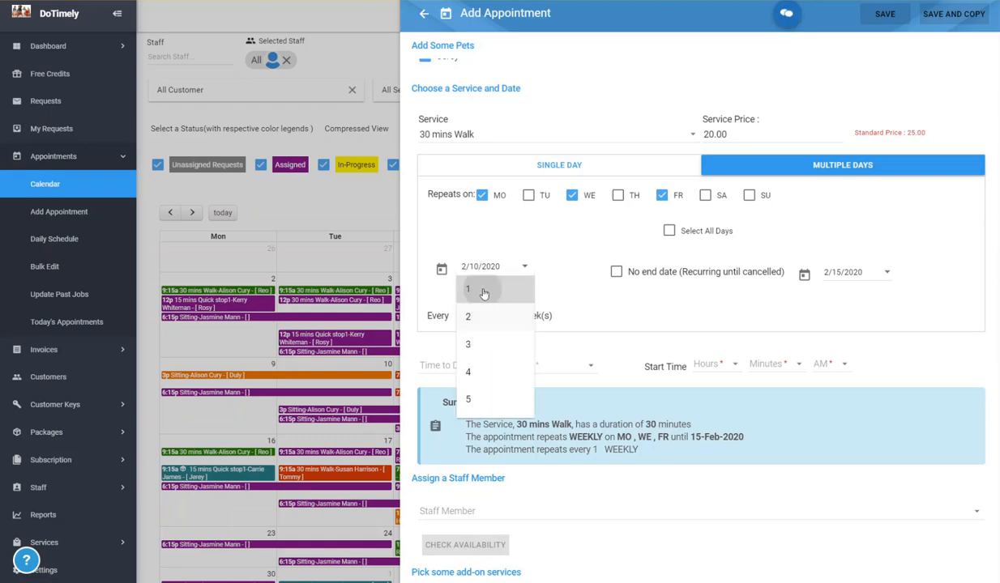
left_click(479, 289)
Step: Set the time displayed to the customer to Morning and the start hour to 08 AM
scroll(510, 352, "down", 1)
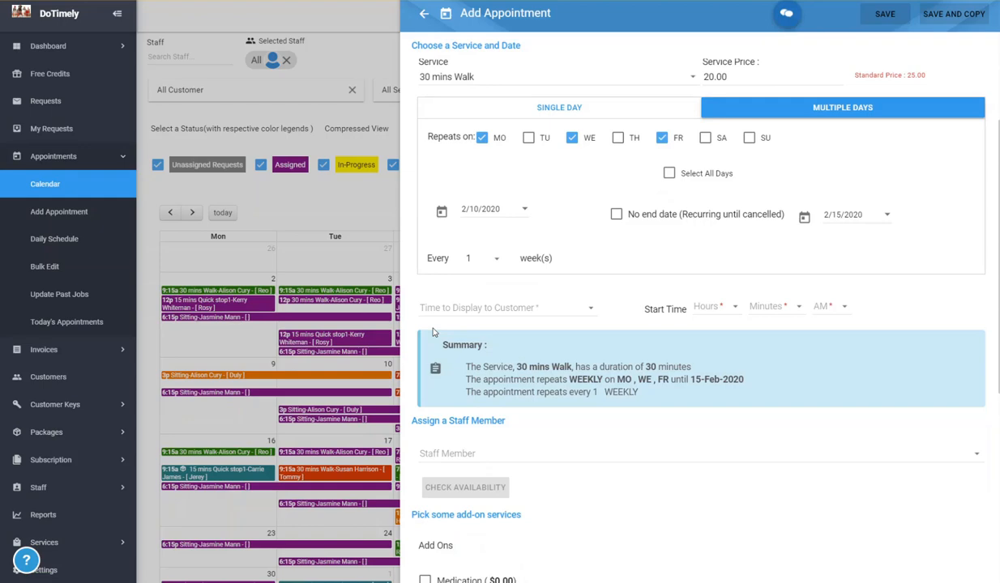
left_click(487, 313)
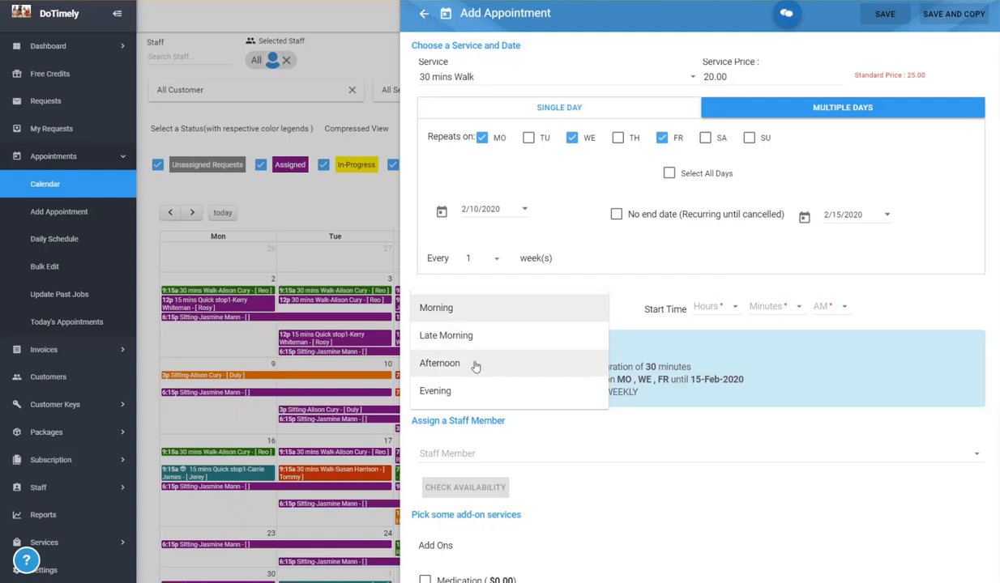
left_click(451, 307)
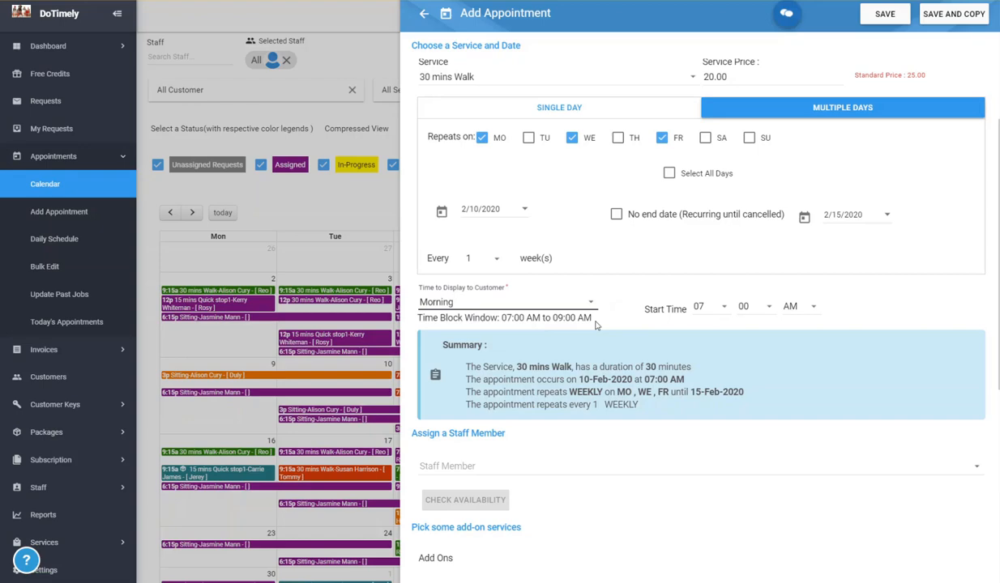
left_click(728, 312)
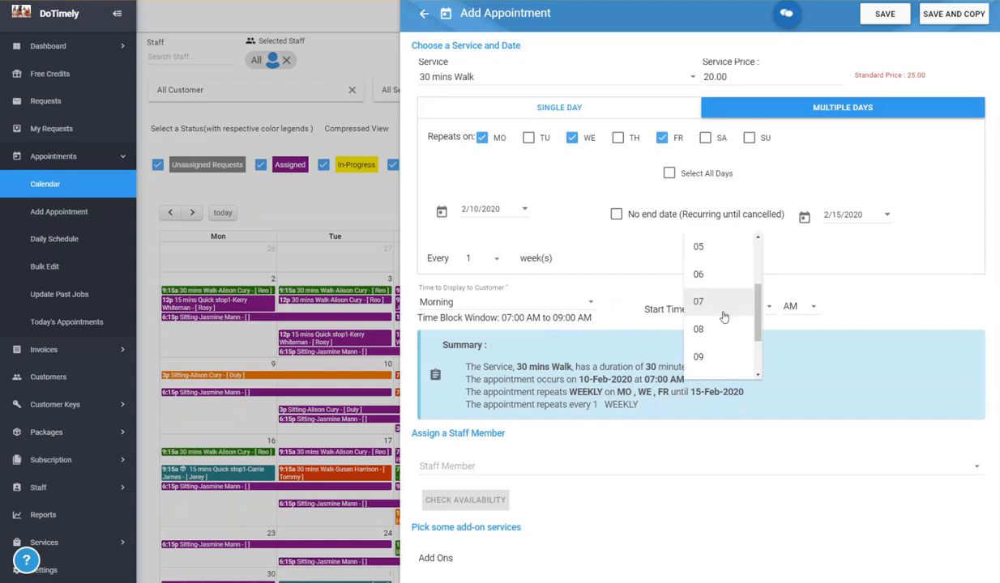
left_click(712, 329)
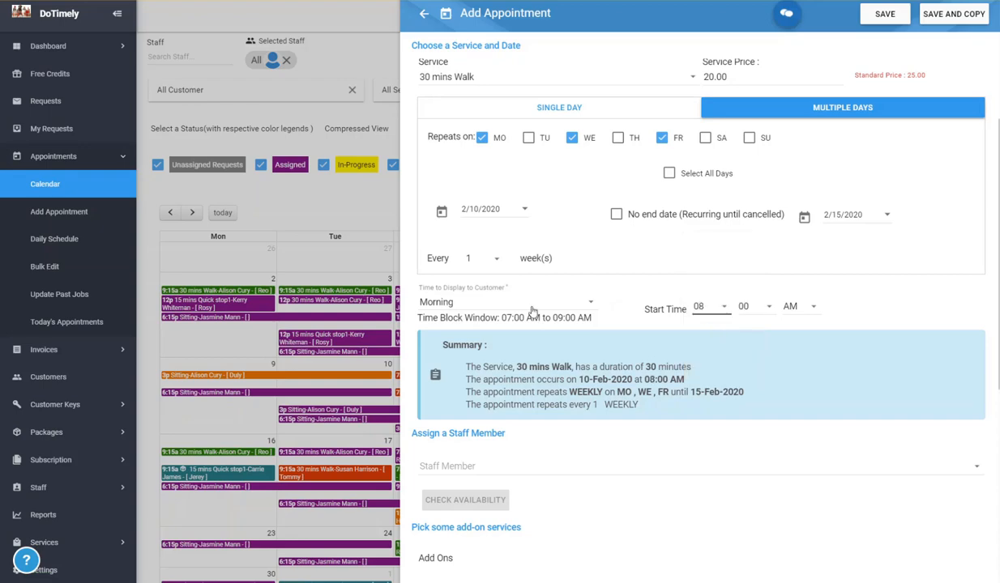
Step: Leave all add-on services unselected, add the note "Test appointment", and save the appointment while making a copy of it
scroll(578, 351, "down", 2)
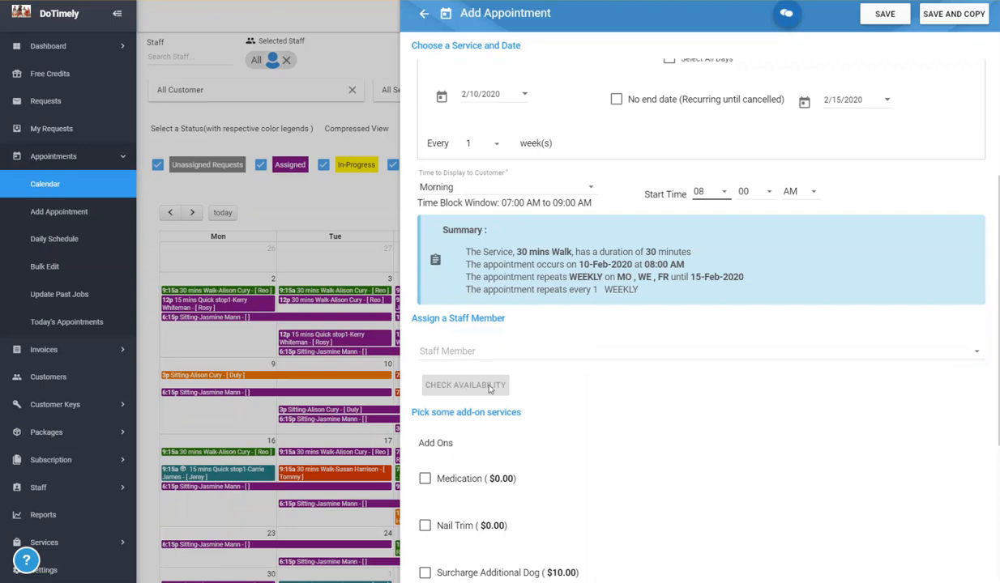
scroll(476, 377, "down", 2)
scroll(415, 366, "down", 1)
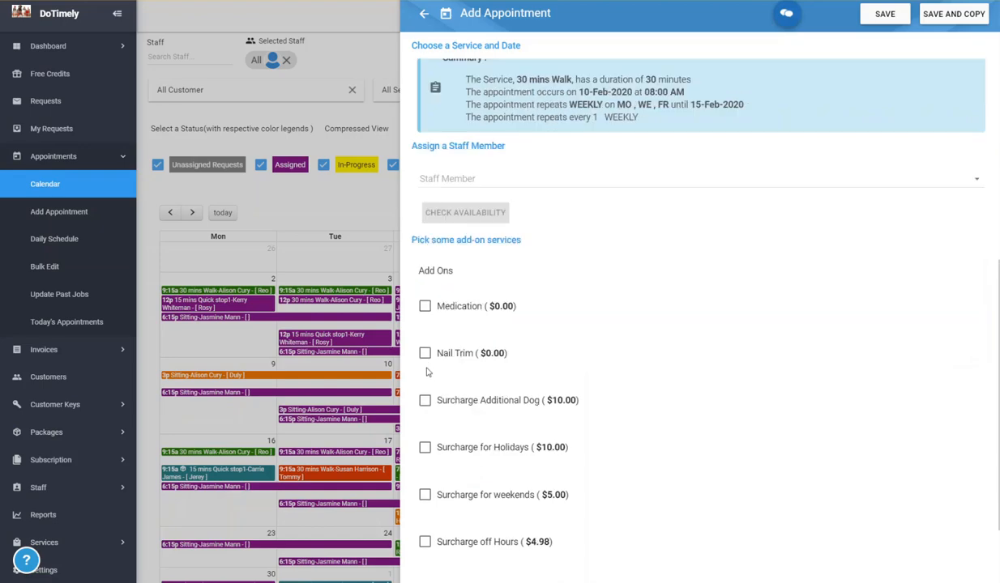
scroll(428, 401, "down", 2)
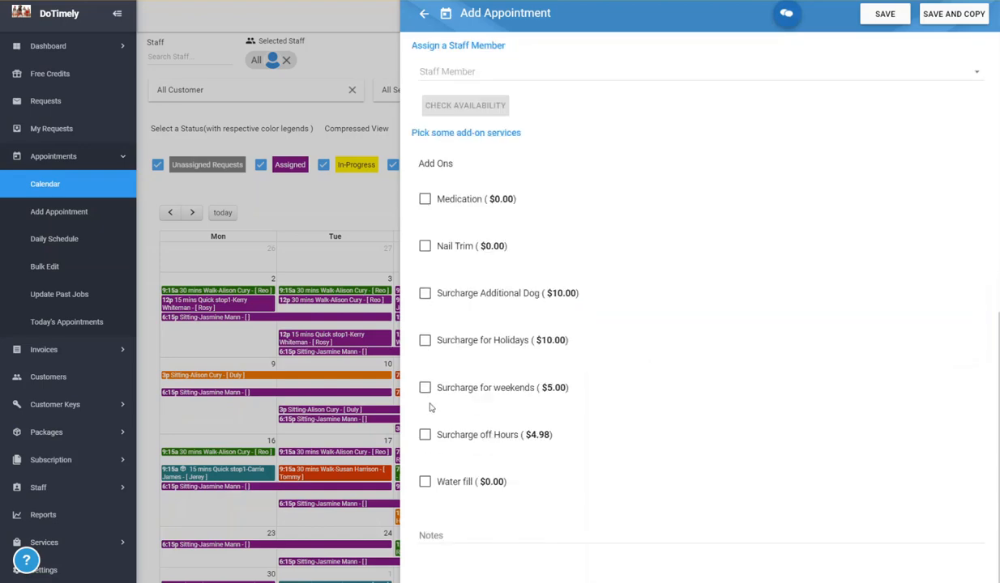
left_click(455, 535)
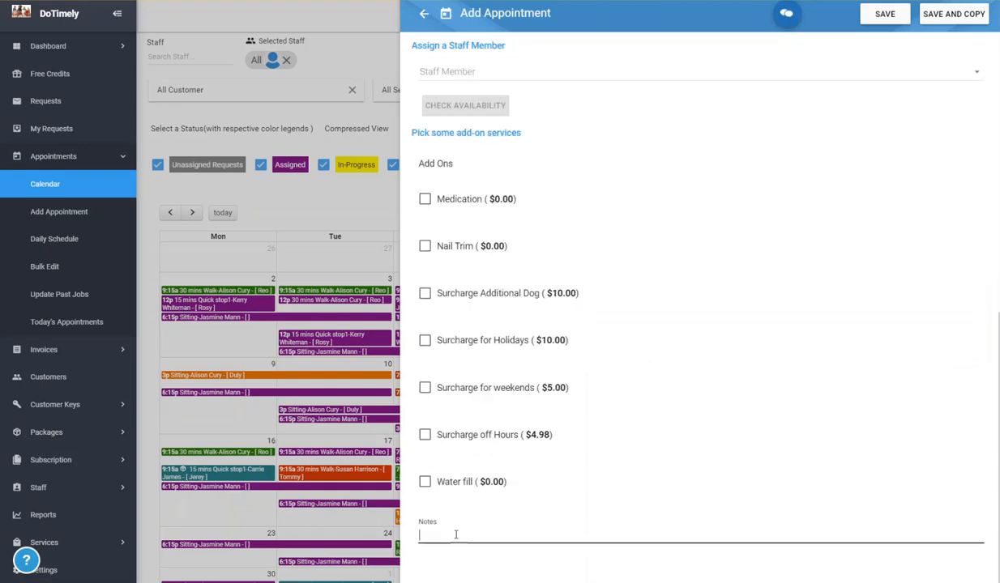
type("Test appointment")
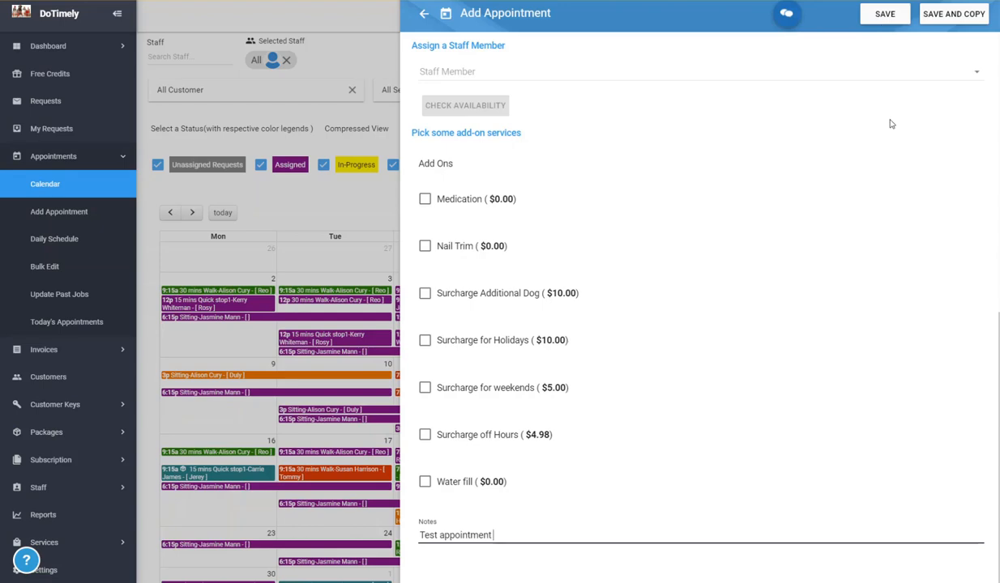
scroll(889, 124, "up", 5)
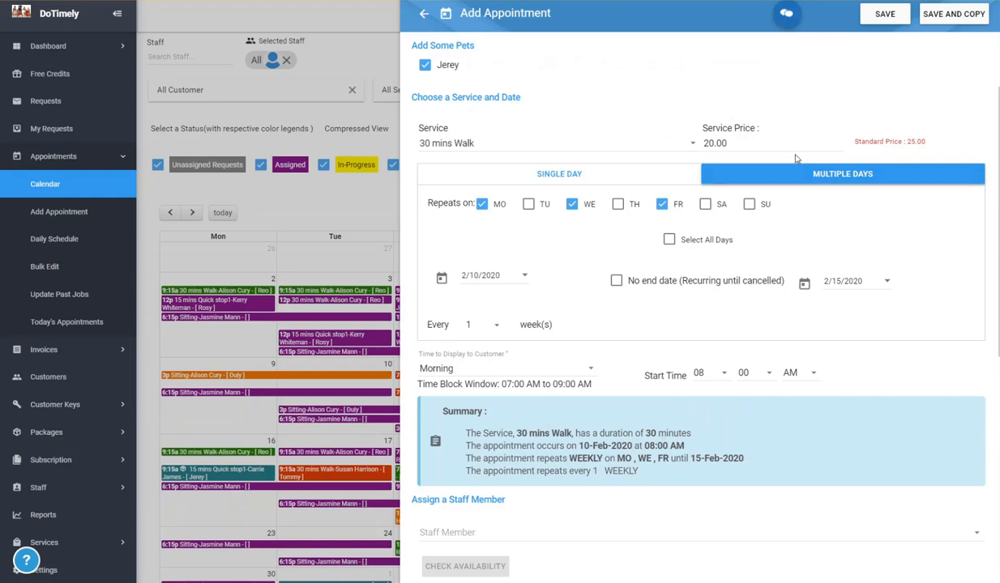
left_click(952, 15)
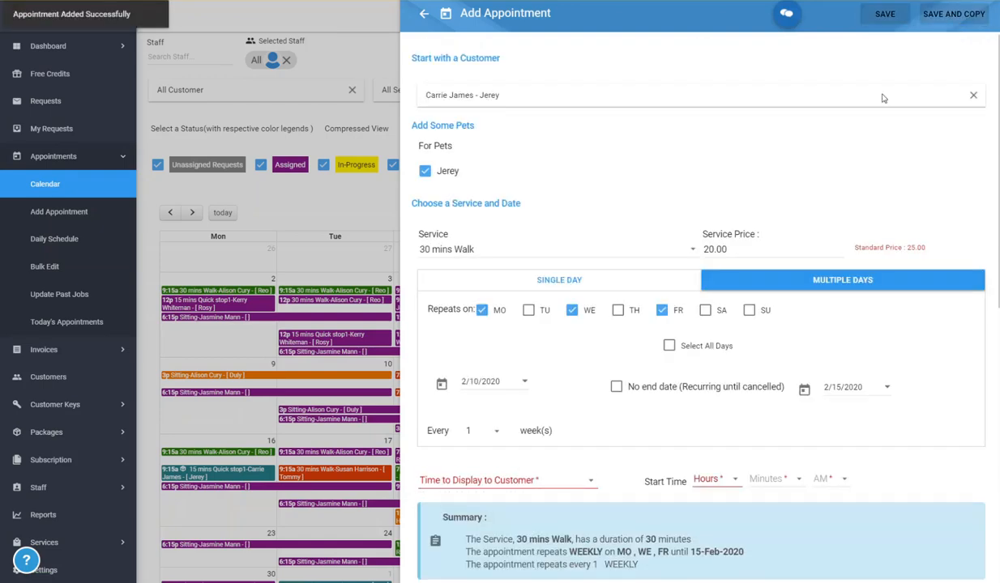
Step: Set the copied appointment's time displayed to the customer to Evening and save it
left_click(552, 483)
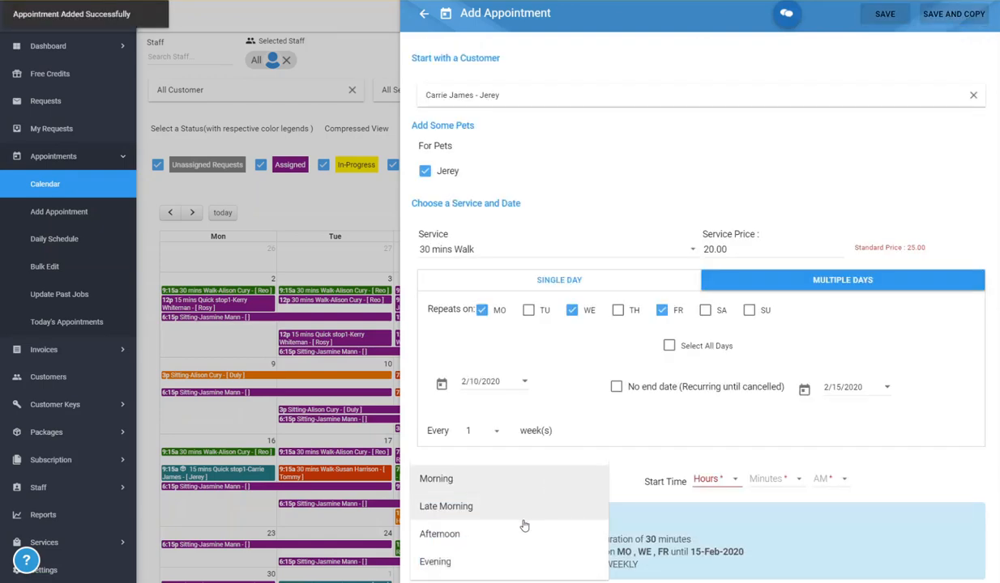
left_click(493, 561)
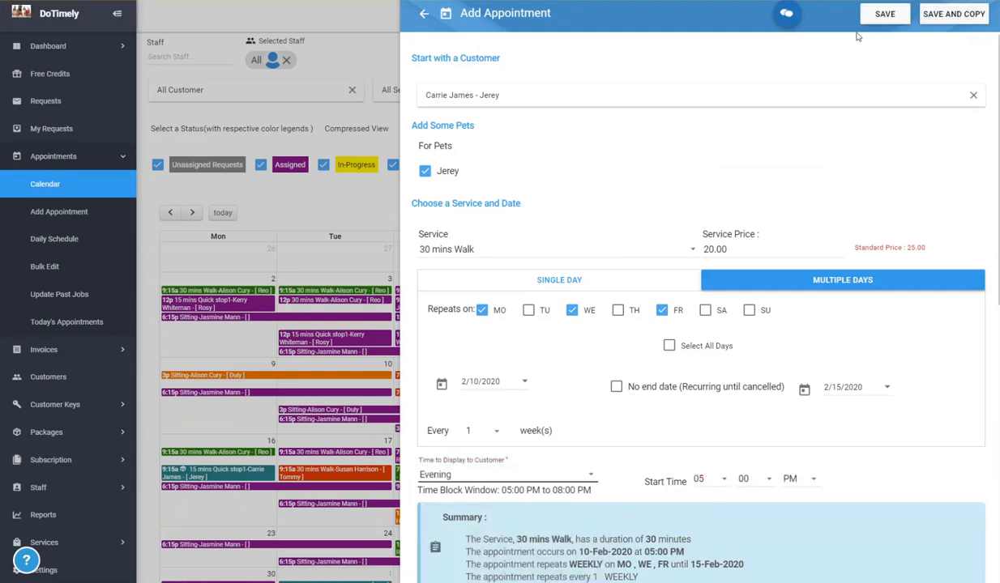
left_click(882, 16)
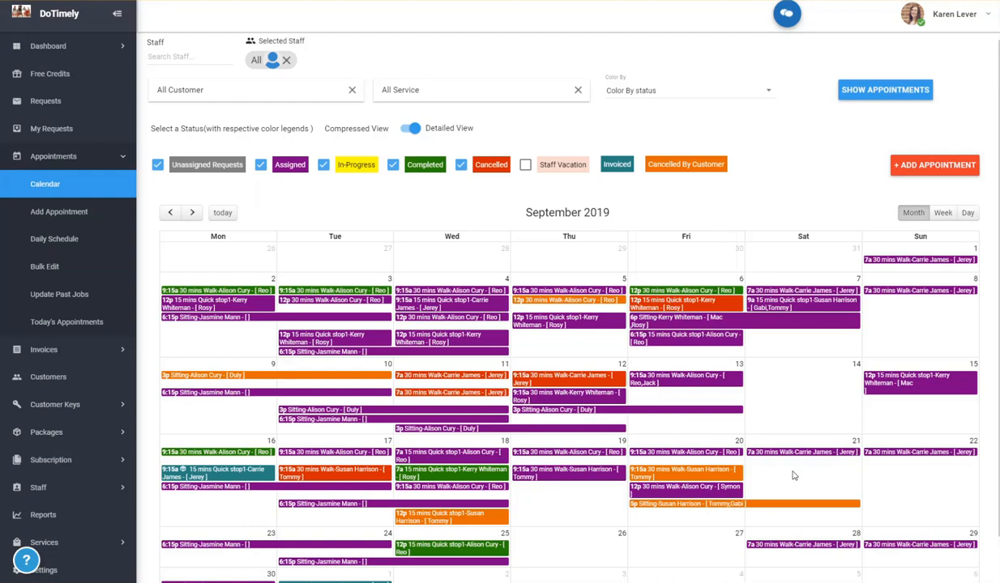
Step: Move the 9:15 AM 30 mins Walk for Reo and Jack from September 13 to September 14, 2019, and confirm the change
mouse_move(688, 380)
left_click_drag(687, 381, 805, 378)
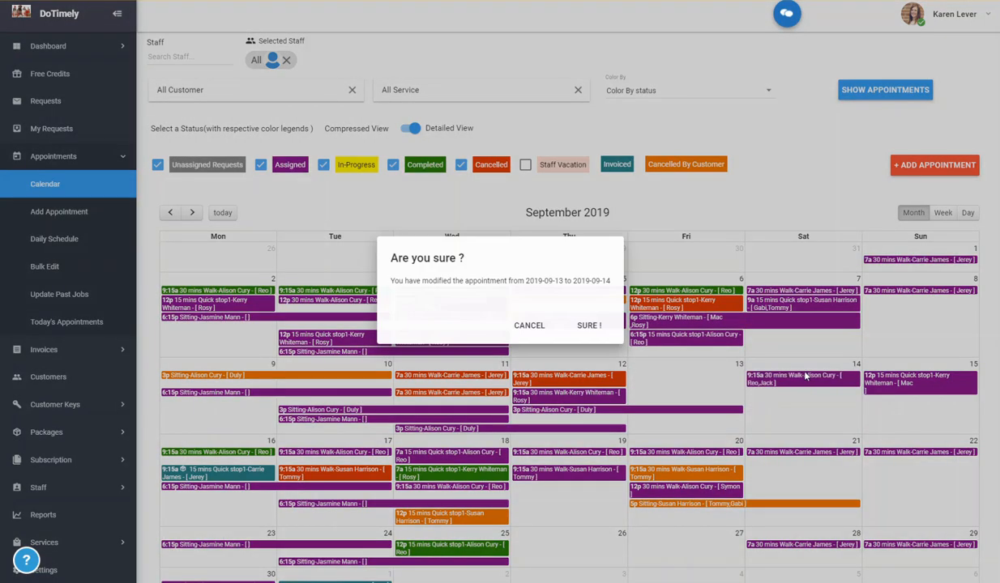
left_click(588, 326)
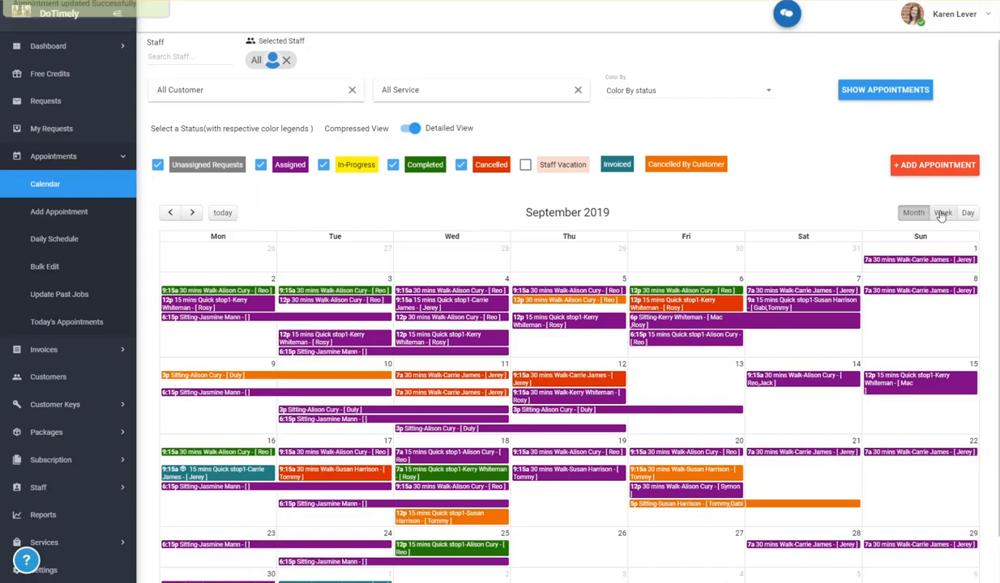
Step: Show the calendar by week and look through the appointments for Aug 26 to Sep 1, 2019
left_click(940, 213)
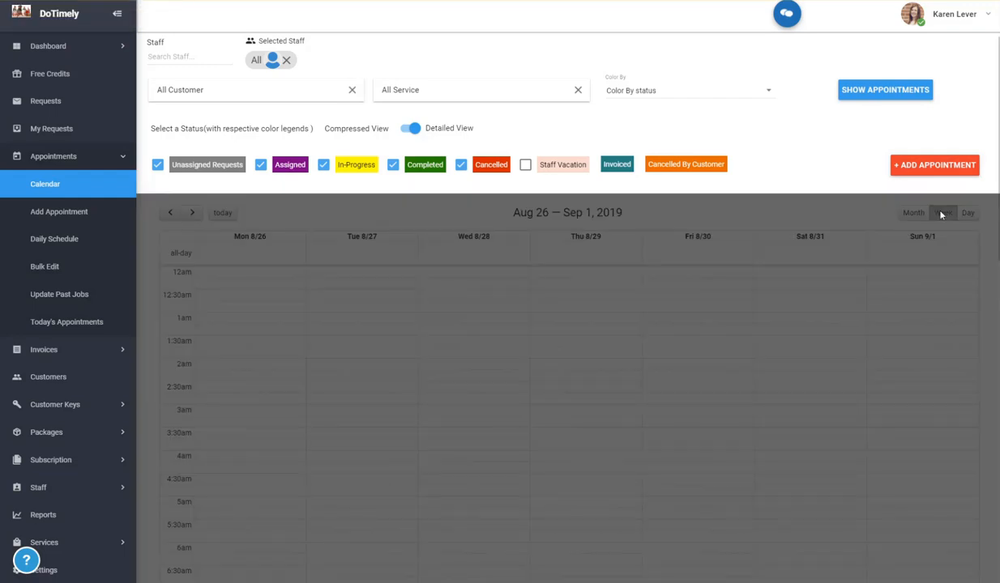
scroll(891, 215, "down", 8)
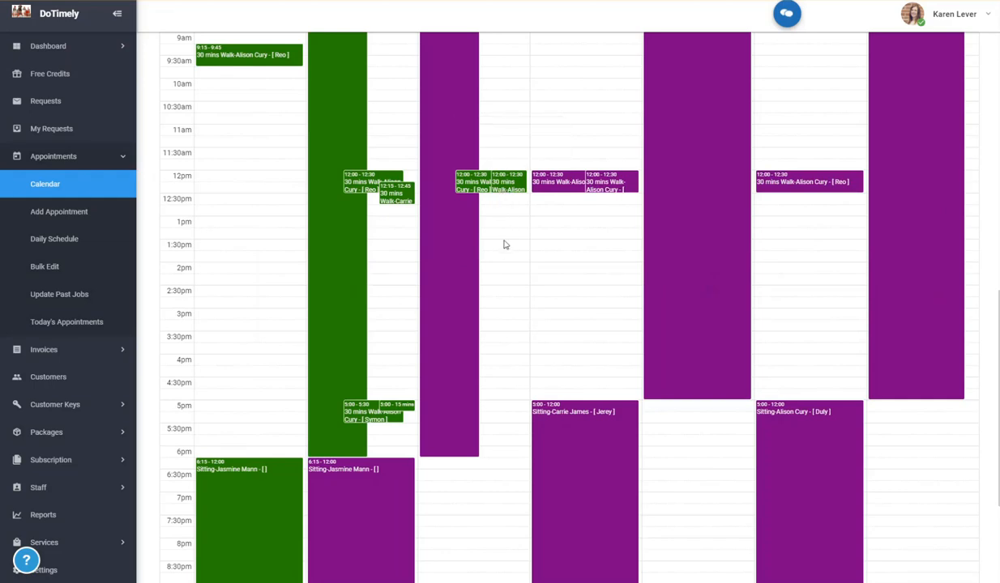
scroll(564, 252, "up", 5)
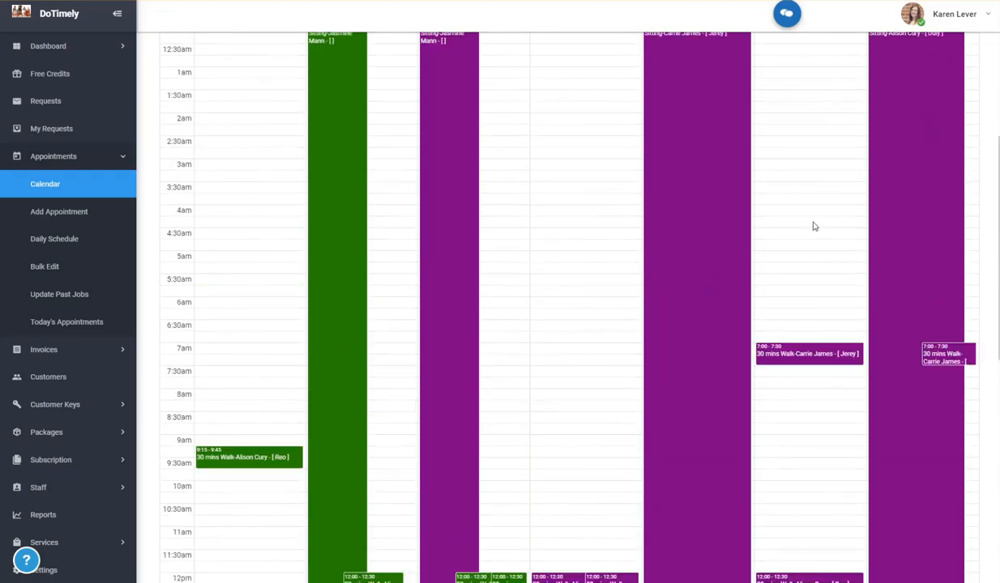
scroll(815, 226, "up", 5)
Step: Look through the single-day schedule for September 1, 2019, and return to the month view
left_click(969, 220)
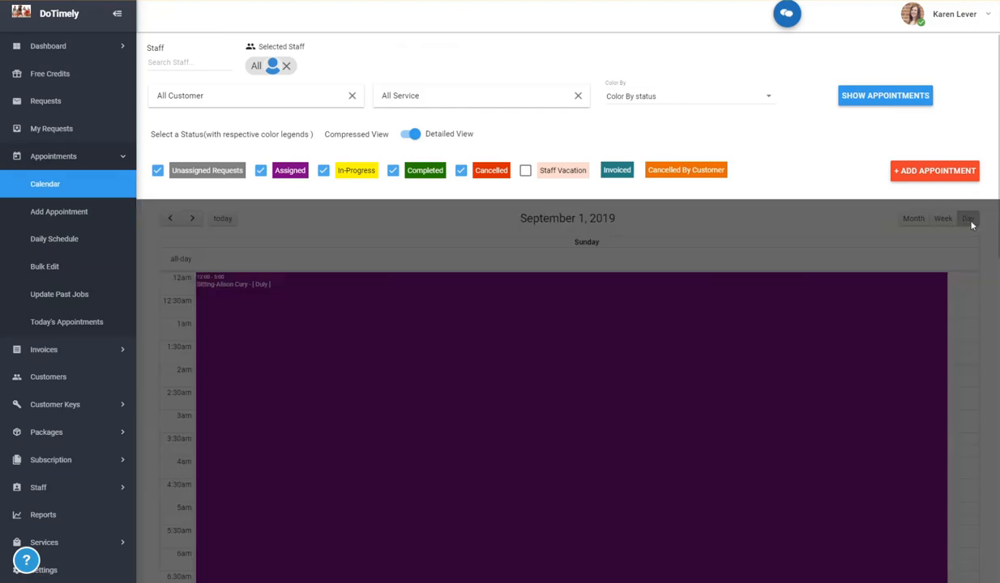
scroll(711, 312, "down", 10)
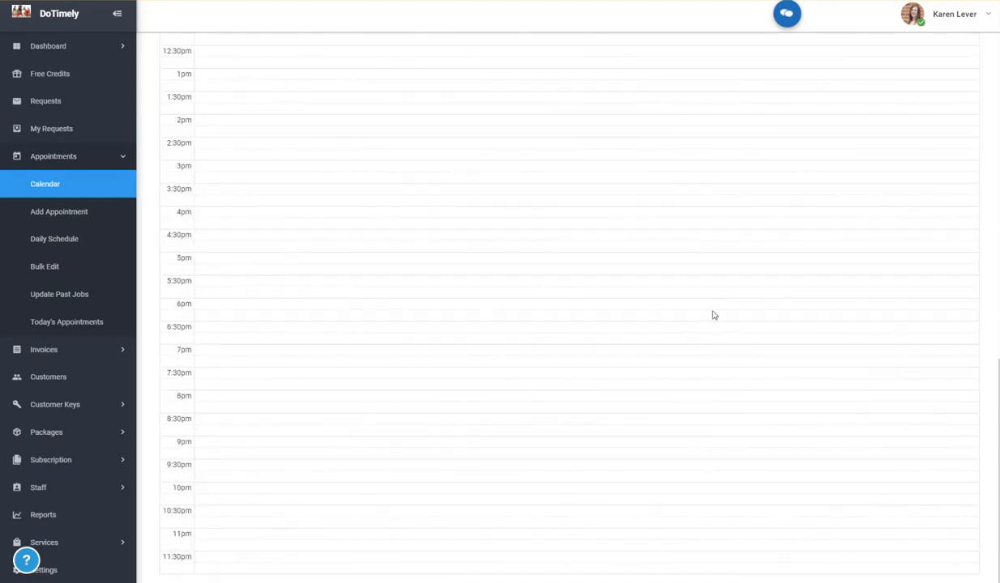
scroll(714, 315, "up", 8)
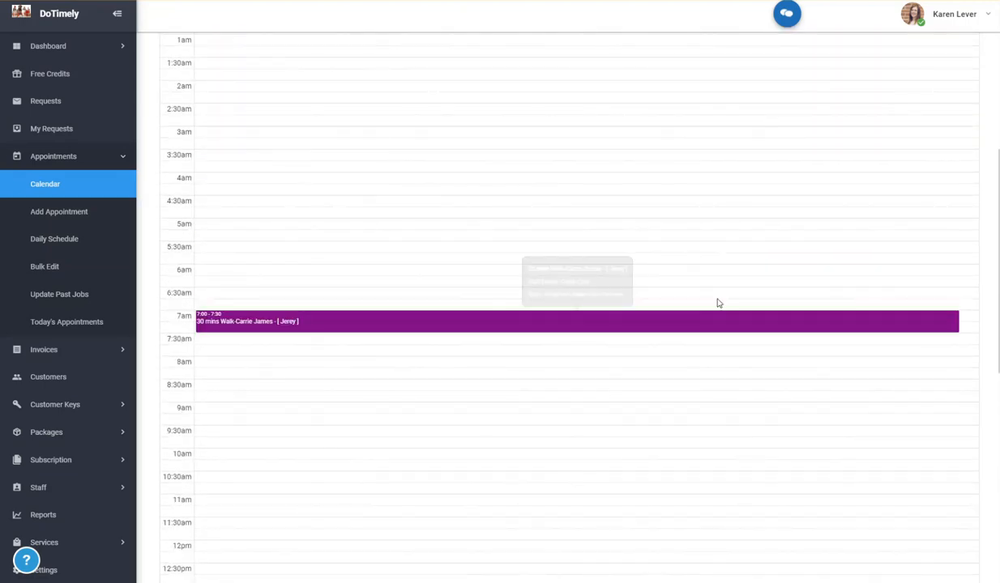
scroll(717, 303, "up", 4)
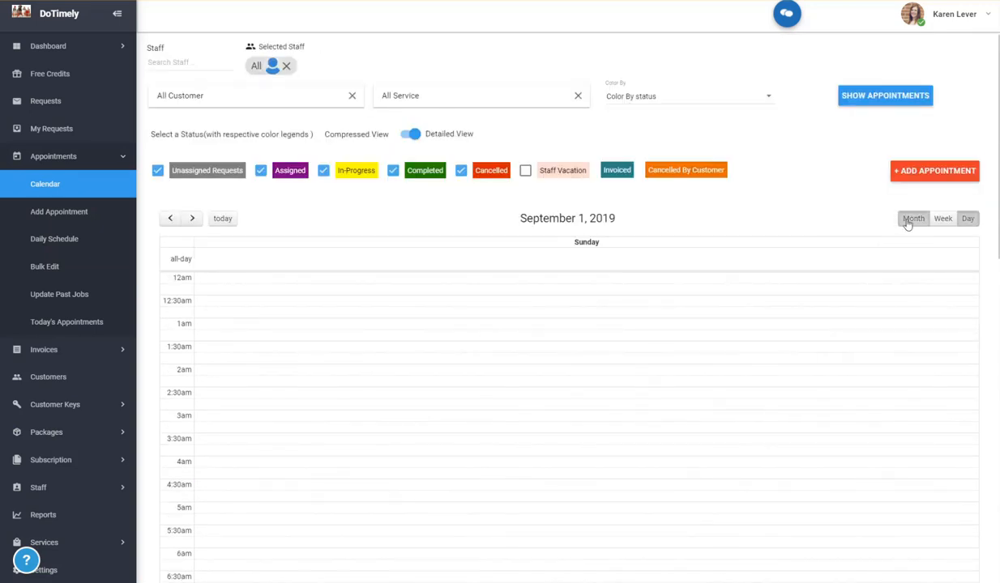
left_click(912, 219)
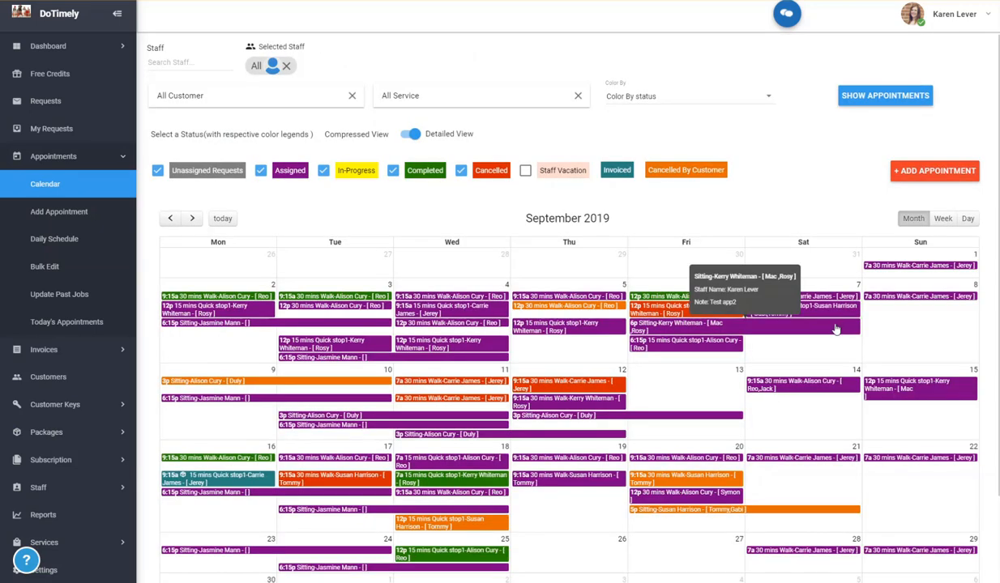
Step: Examine the charge type options for Tommy's customer-cancelled 30 mins Walk on September 20, and close the appointment without charging
scroll(518, 427, "down", 1)
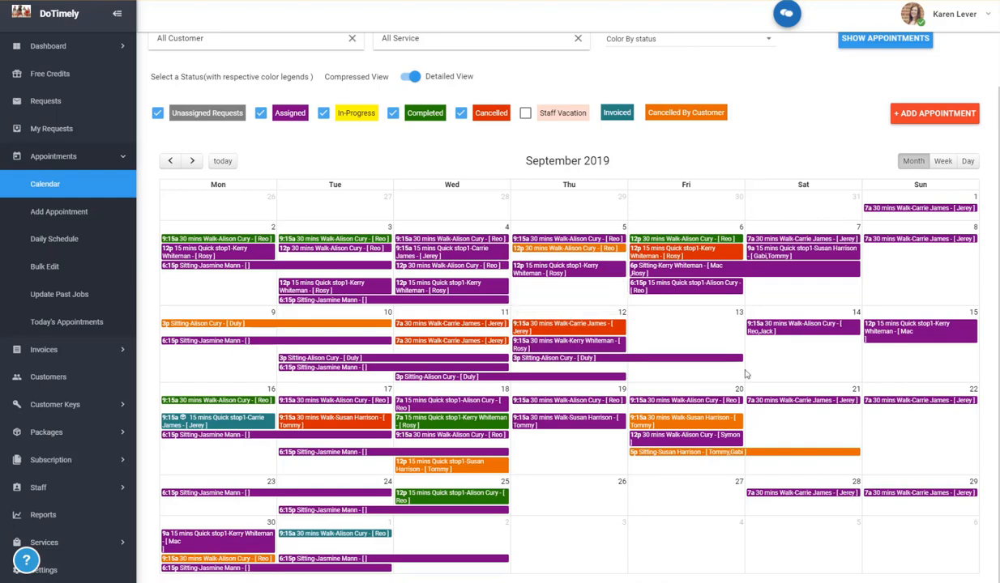
left_click(690, 427)
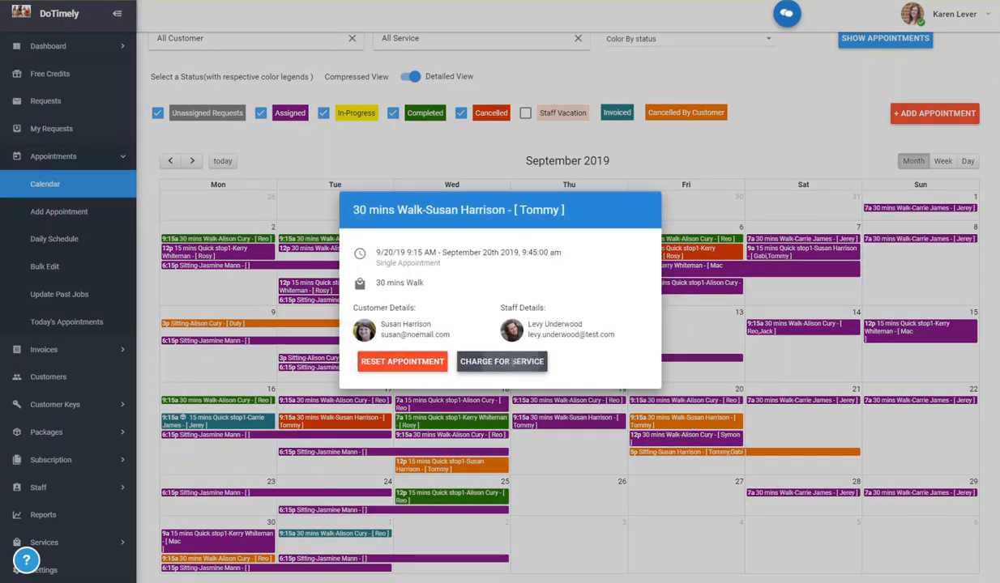
left_click(511, 362)
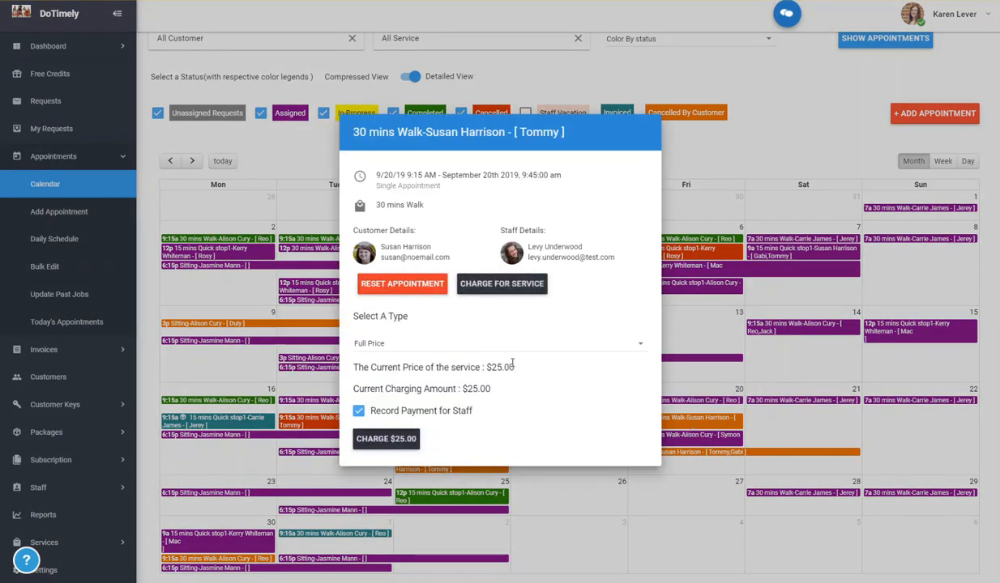
left_click(377, 344)
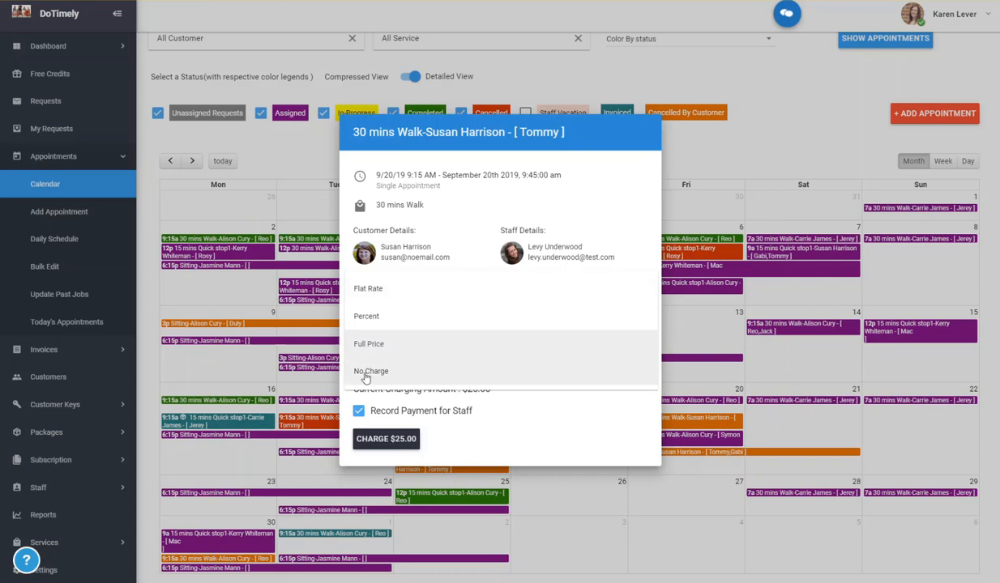
left_click(450, 409)
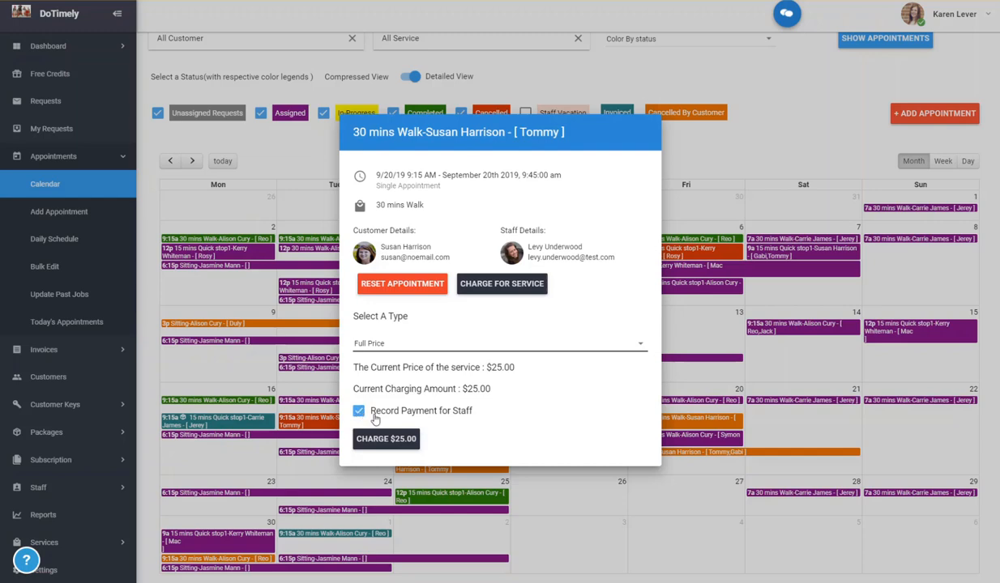
left_click(597, 503)
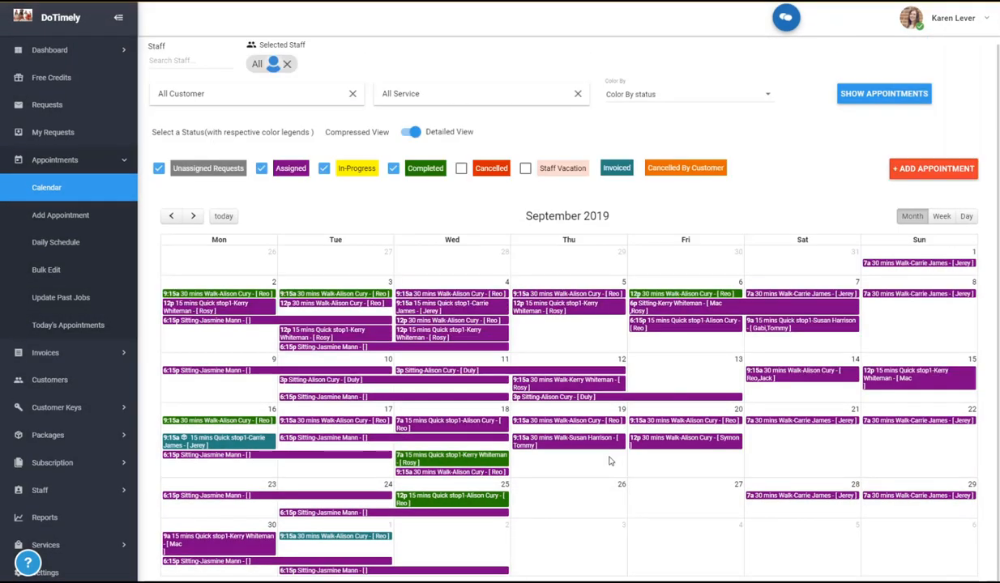
Step: View the visit report of Reo's invoiced 30 mins Walk on October 1, 2019, and close it
left_click(365, 538)
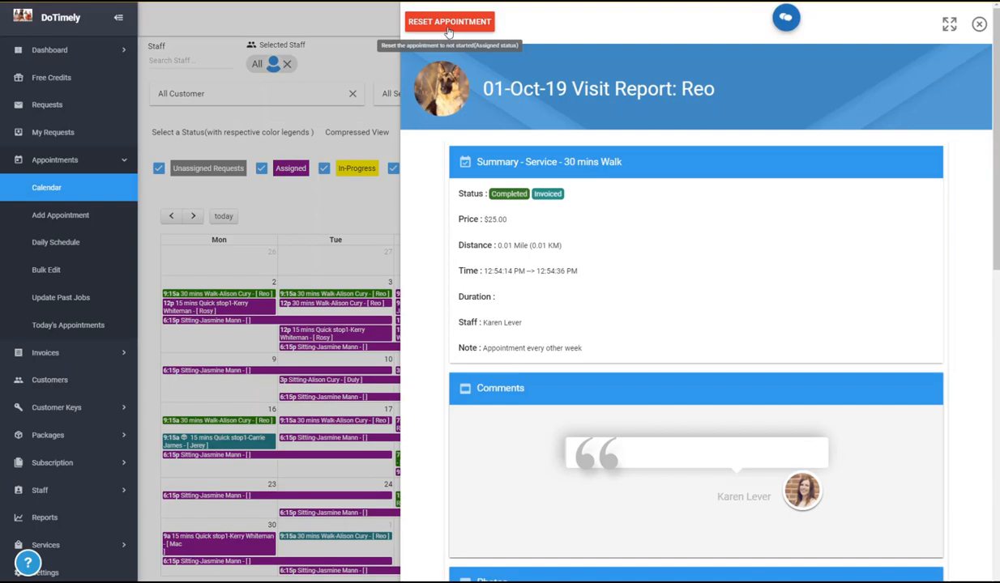
left_click(979, 26)
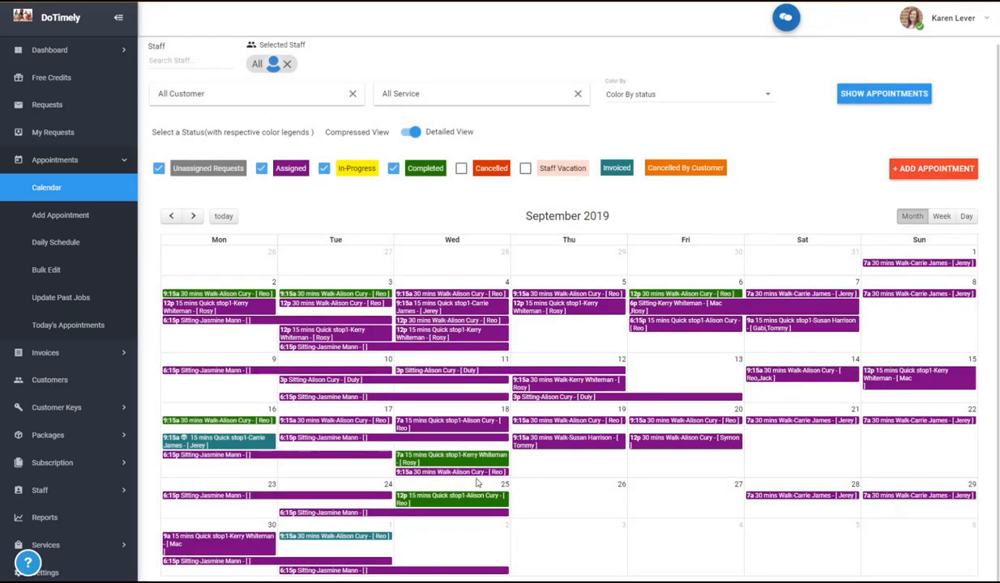
Step: Examine the visit report of Reo's completed September 25 quick stop, including its summary, comments, photos, pet actions and map
mouse_move(465, 503)
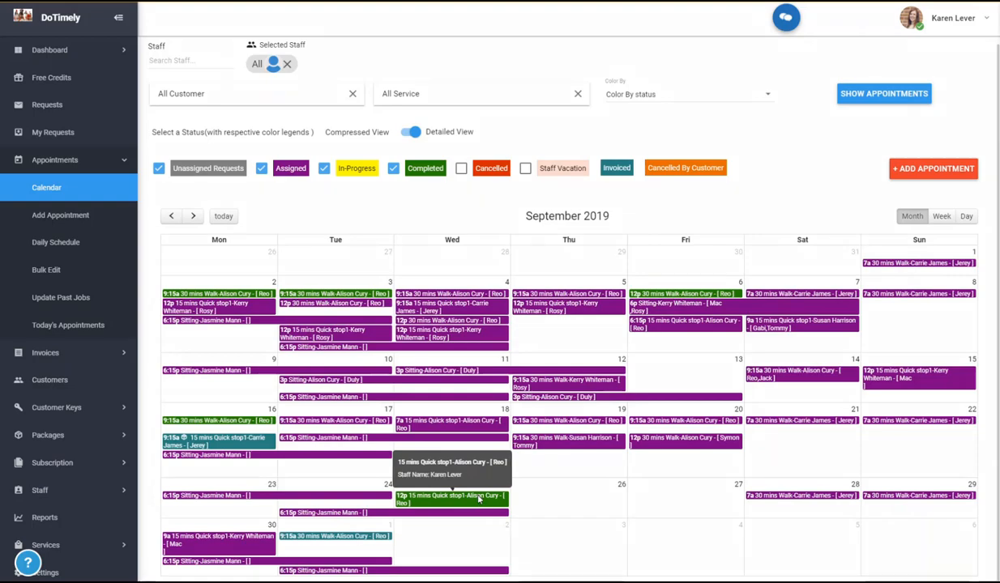
left_click(479, 499)
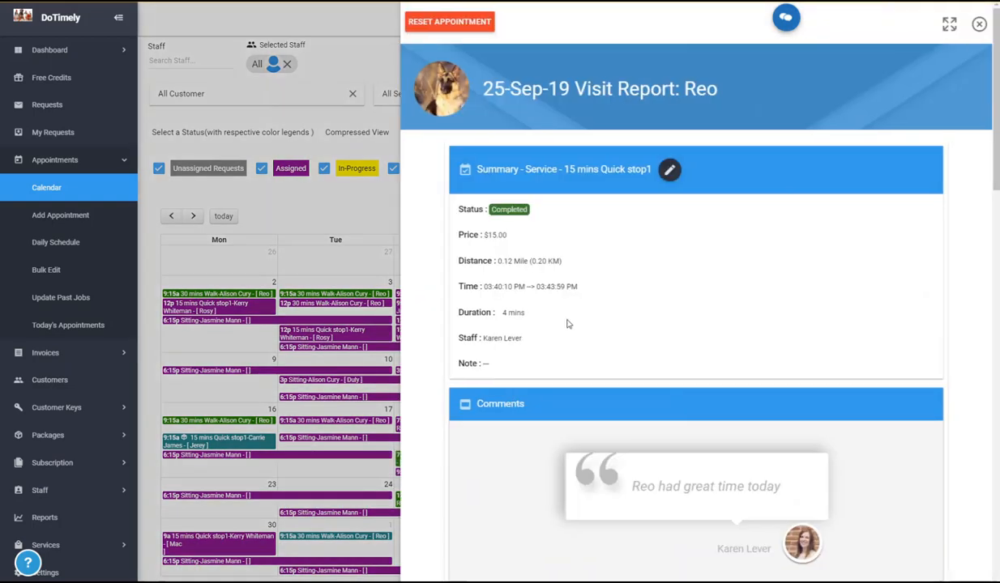
scroll(936, 355, "down", 2)
scroll(933, 358, "down", 2)
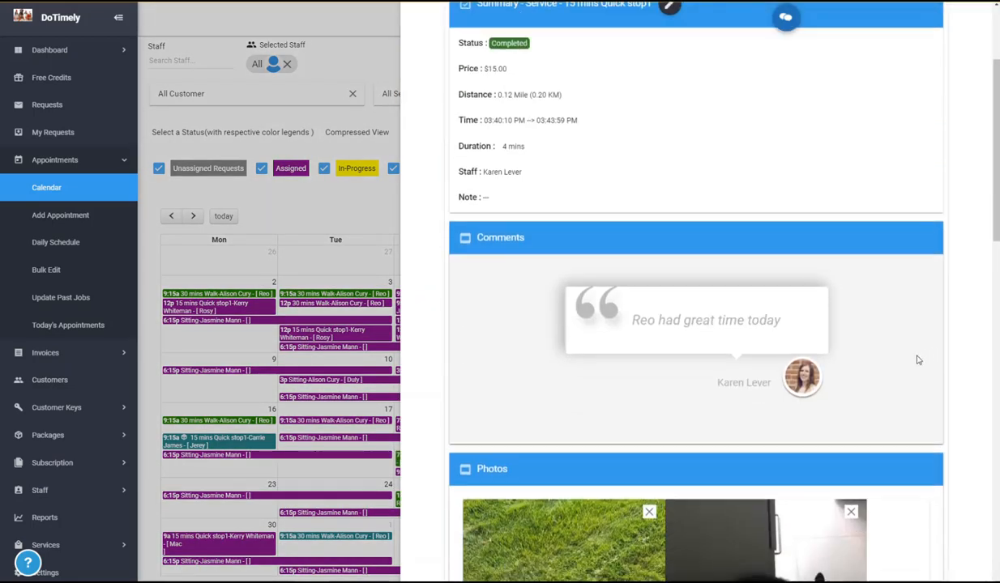
scroll(918, 360, "down", 1)
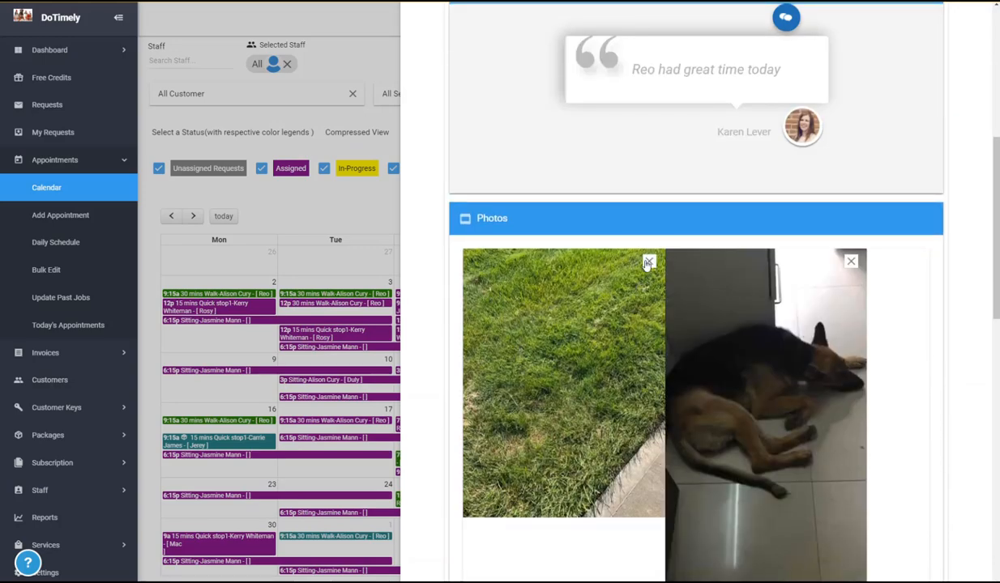
scroll(881, 390, "down", 4)
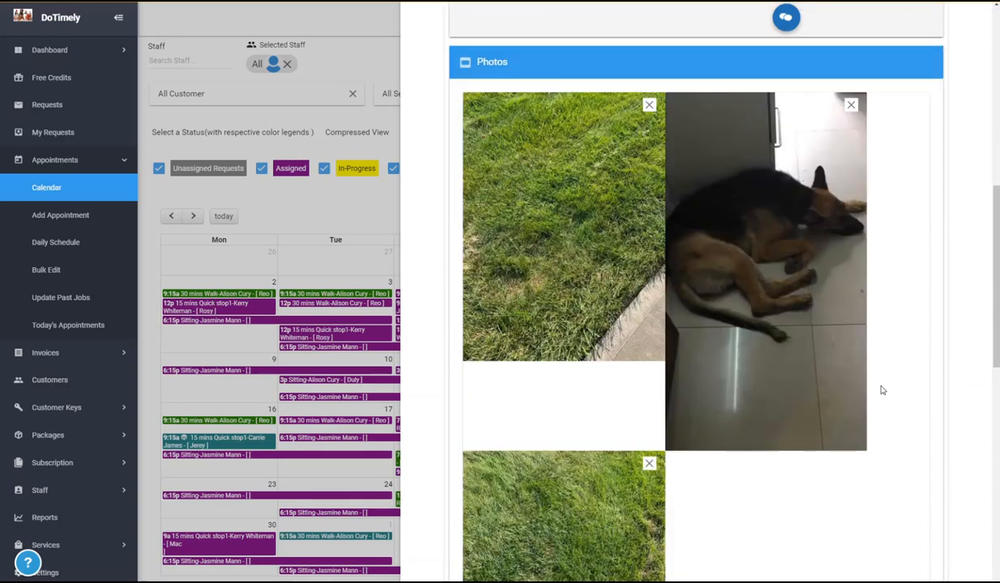
scroll(882, 391, "down", 5)
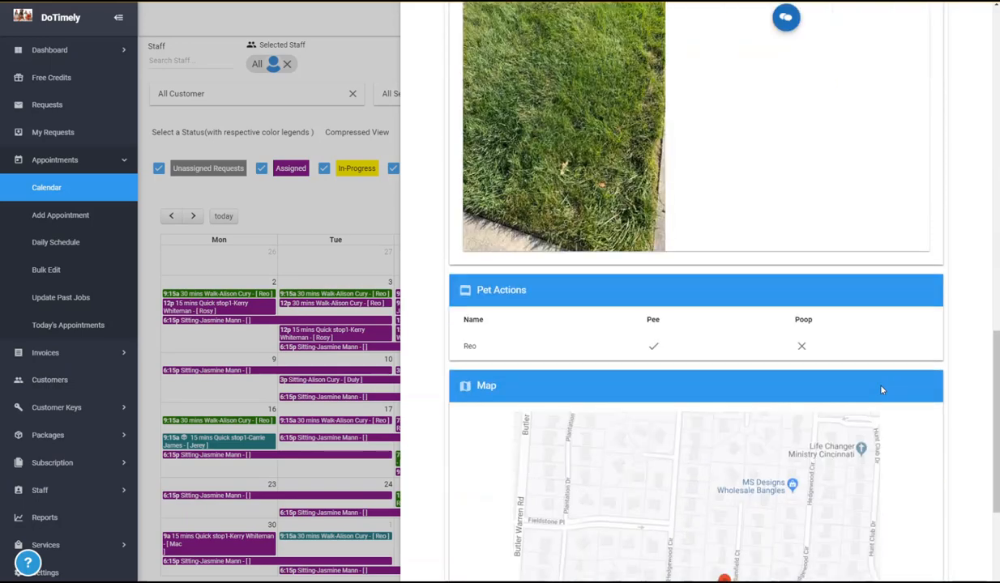
scroll(881, 390, "down", 1)
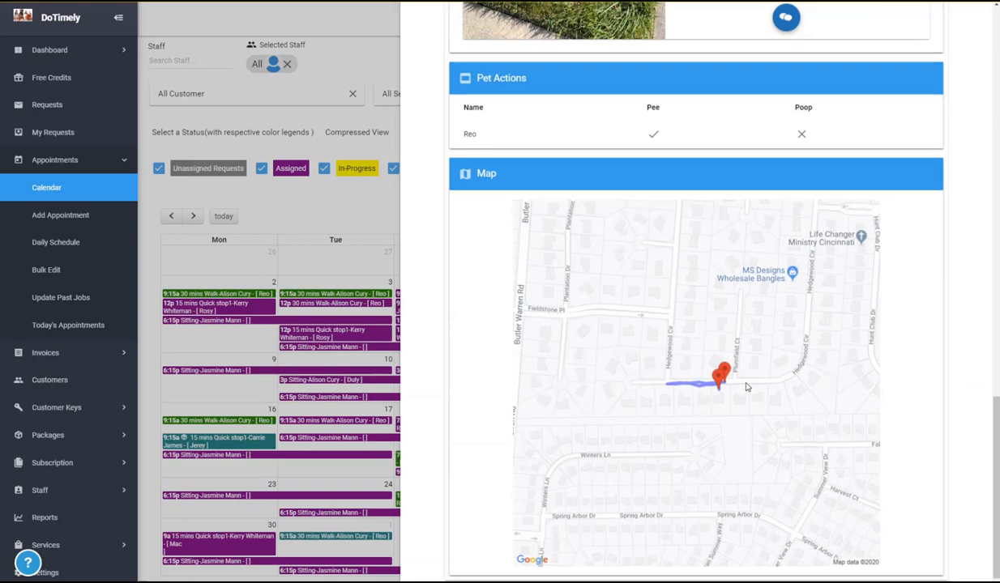
Step: Add the Nail Trim add-on to Reo's completed 15 mins Quick stop1 of September 25, 2019, keeping the service, and save the changes
scroll(747, 387, "up", 7)
scroll(747, 390, "up", 8)
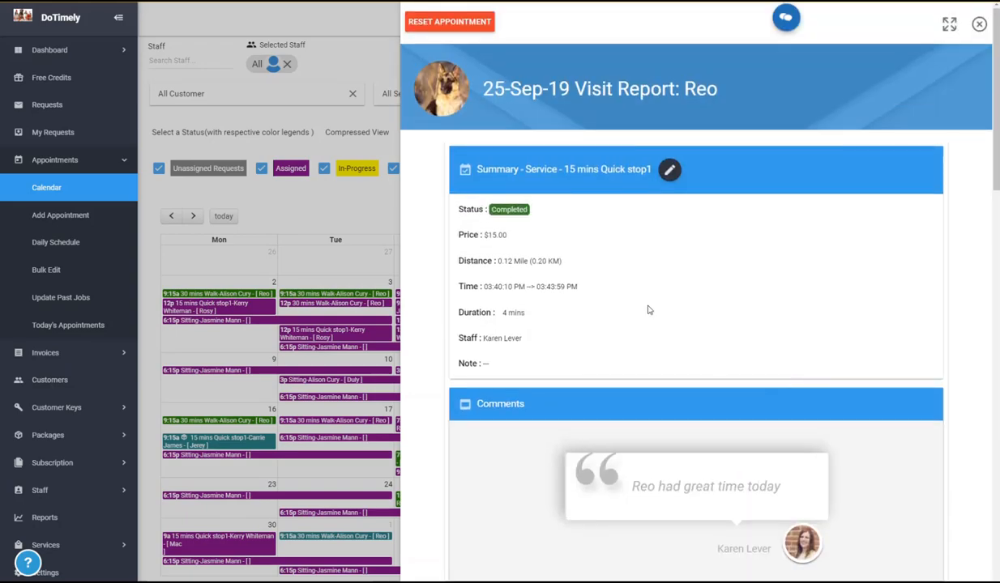
left_click(669, 172)
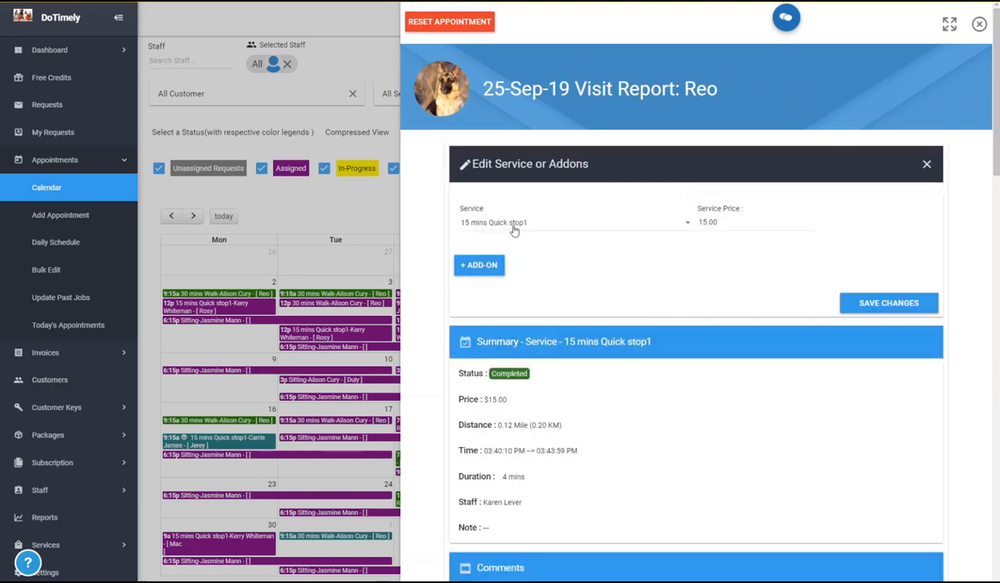
left_click(615, 227)
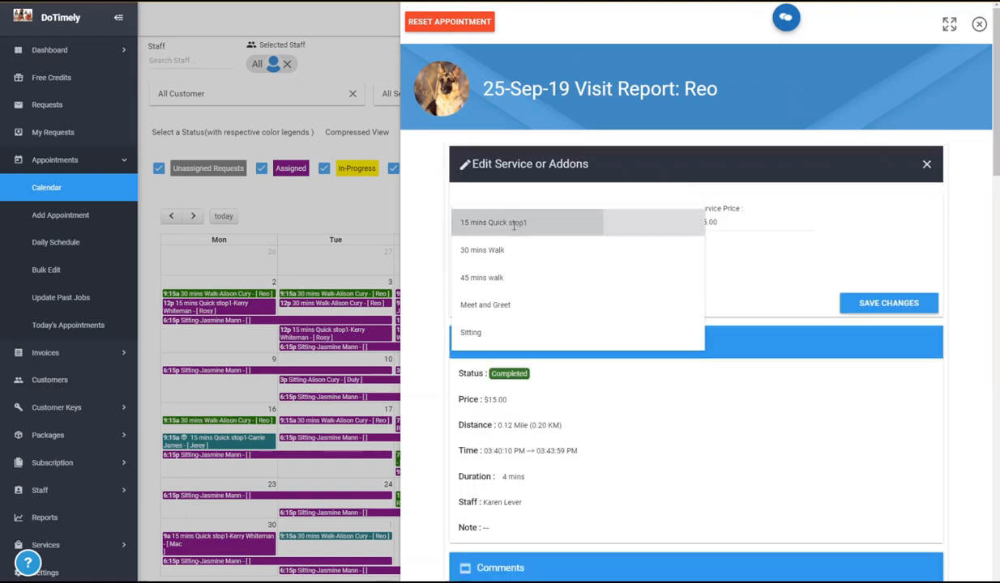
left_click(617, 232)
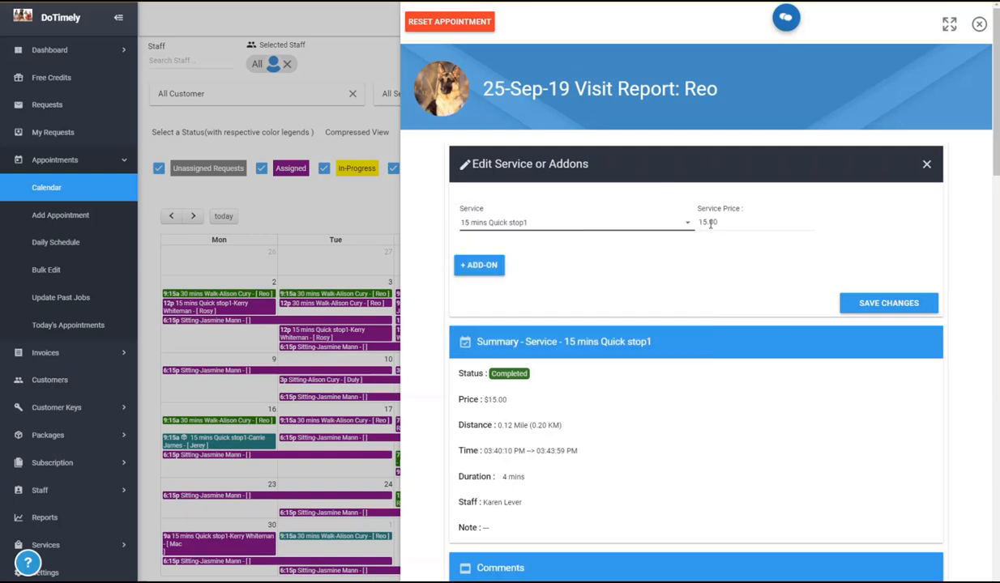
left_click(484, 275)
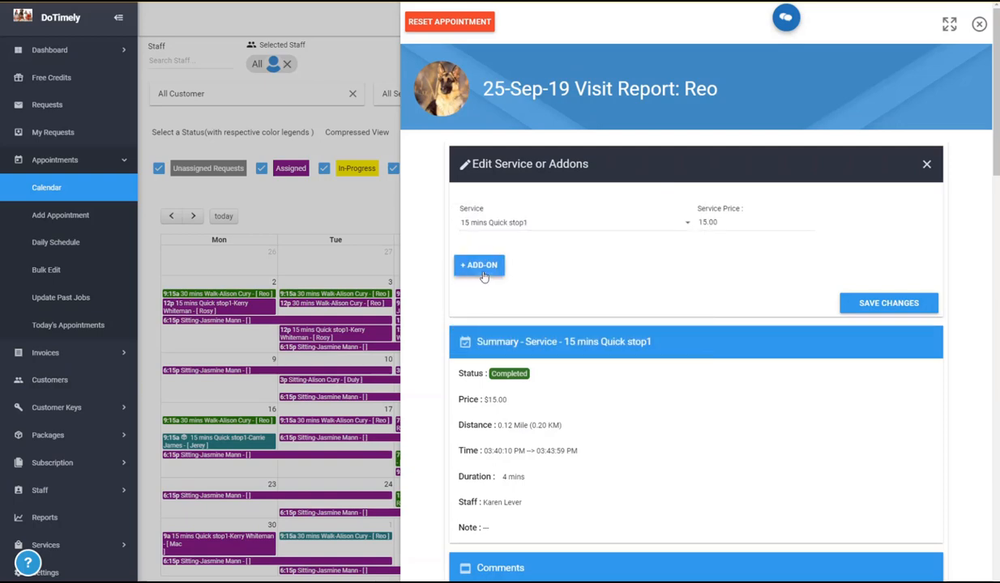
left_click(484, 279)
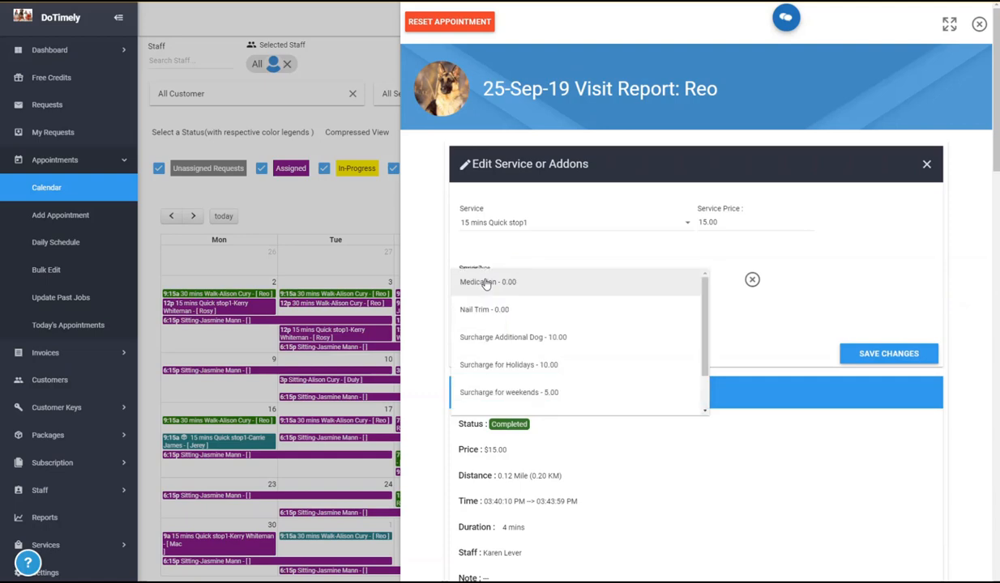
left_click(486, 310)
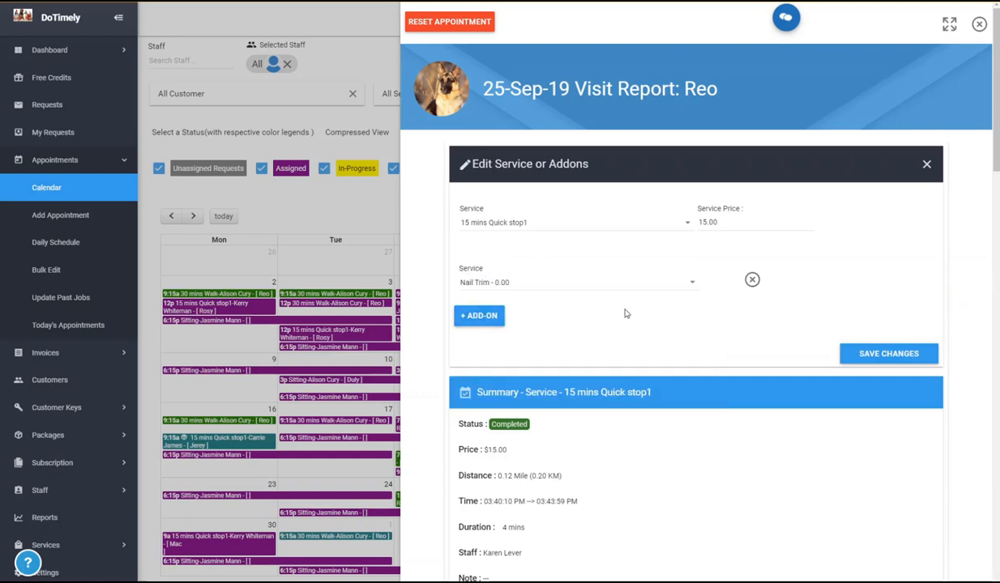
left_click(894, 358)
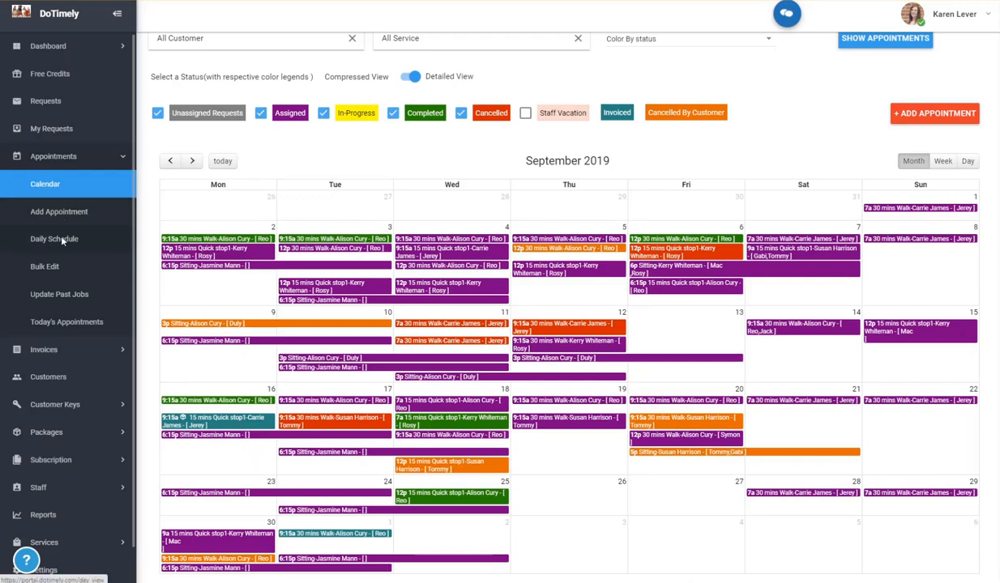
Step: Open the Daily Schedule for February 1, 2020, and switch it to the detailed view
left_click(62, 240)
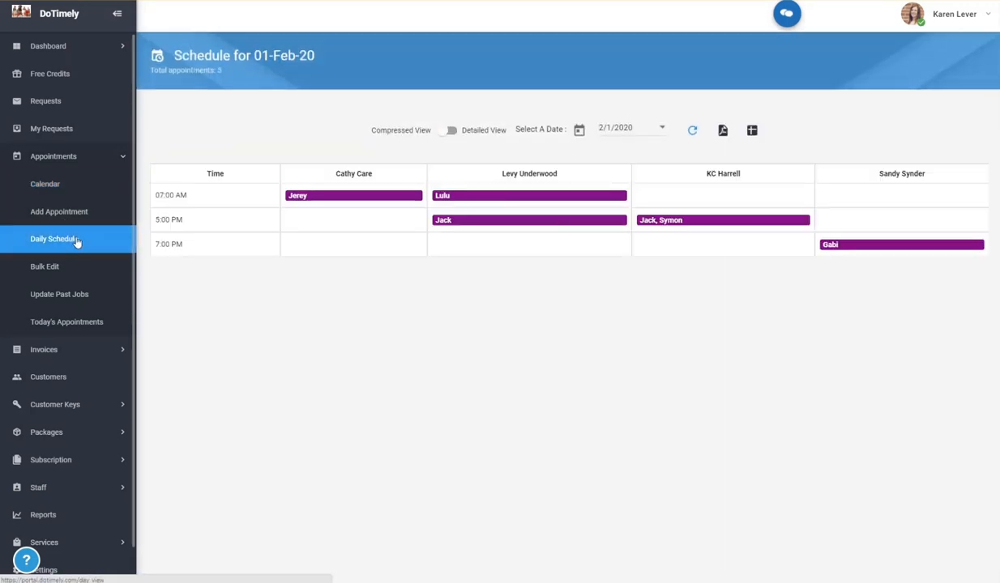
left_click(451, 130)
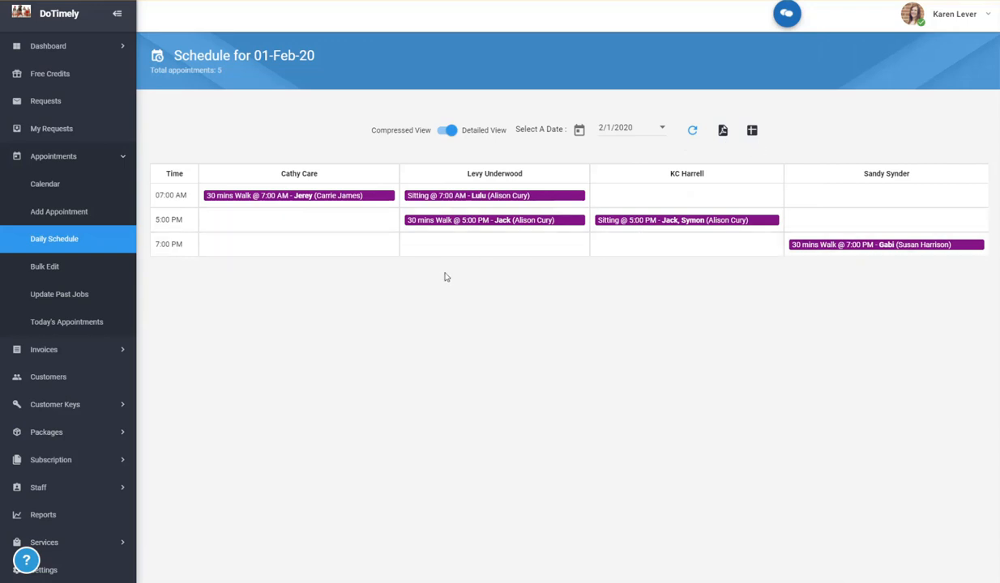
Step: Look through the Bulk Edit options for staff reassignment, customer vacation, business holiday and add-on editing
left_click(46, 270)
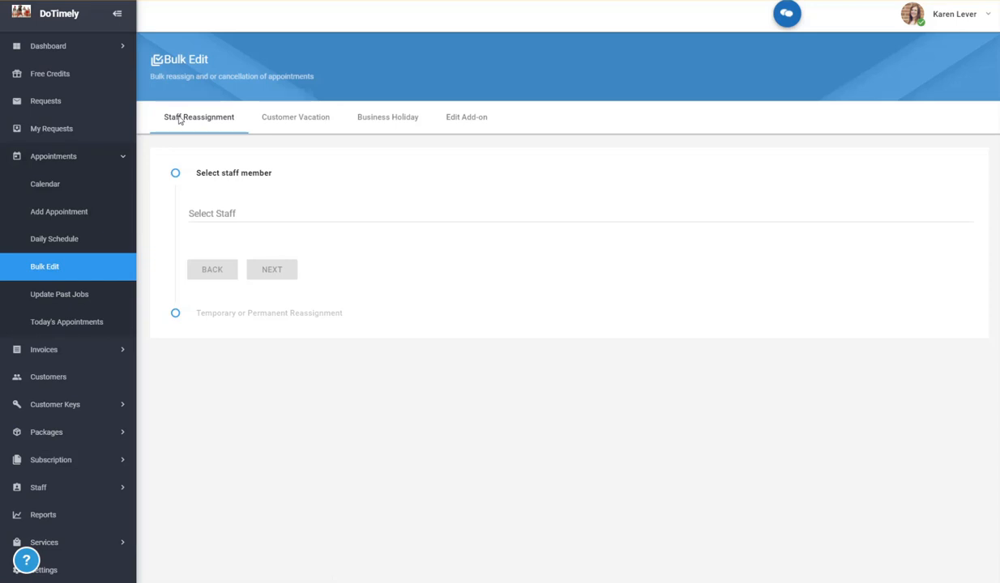
left_click(312, 116)
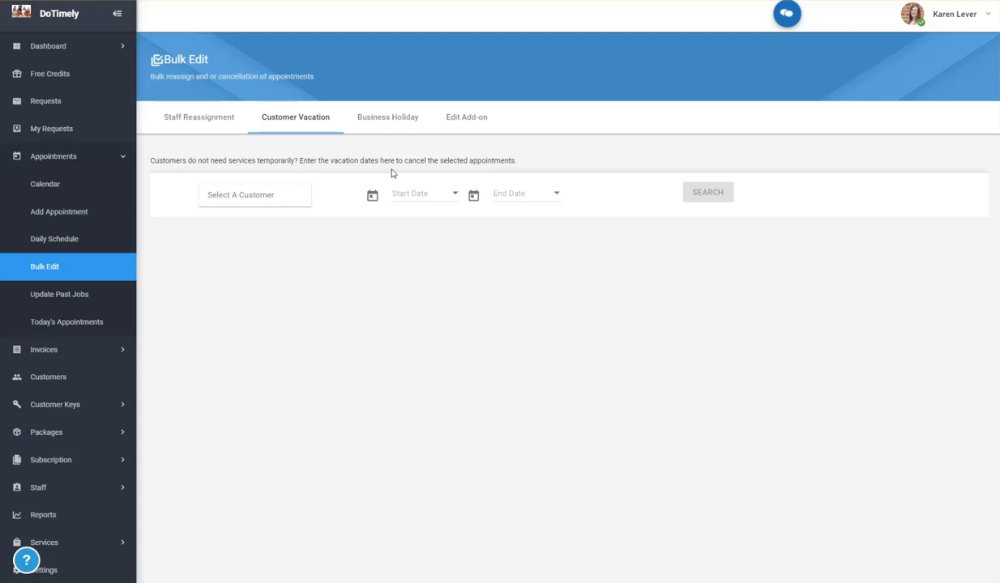
left_click(400, 120)
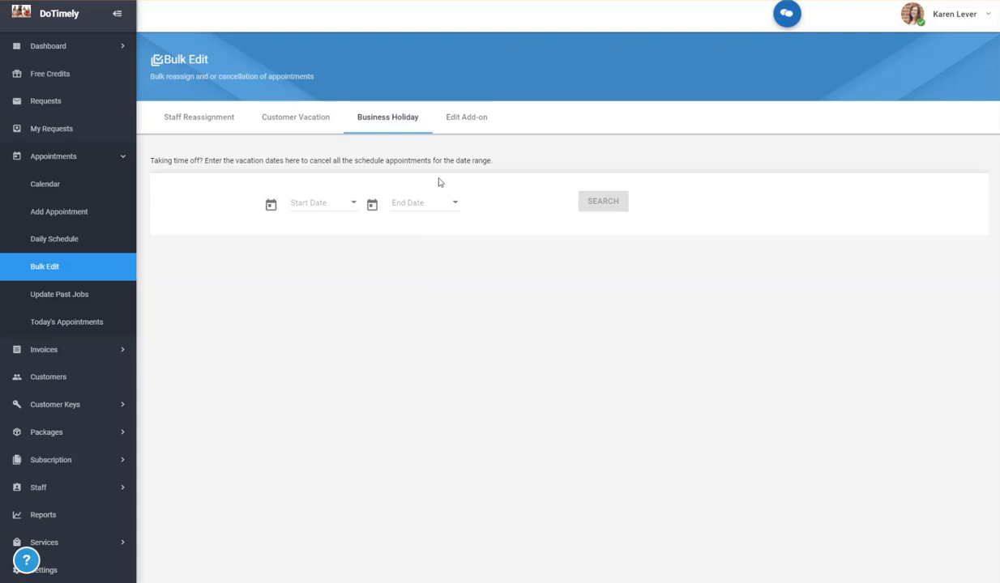
left_click(464, 128)
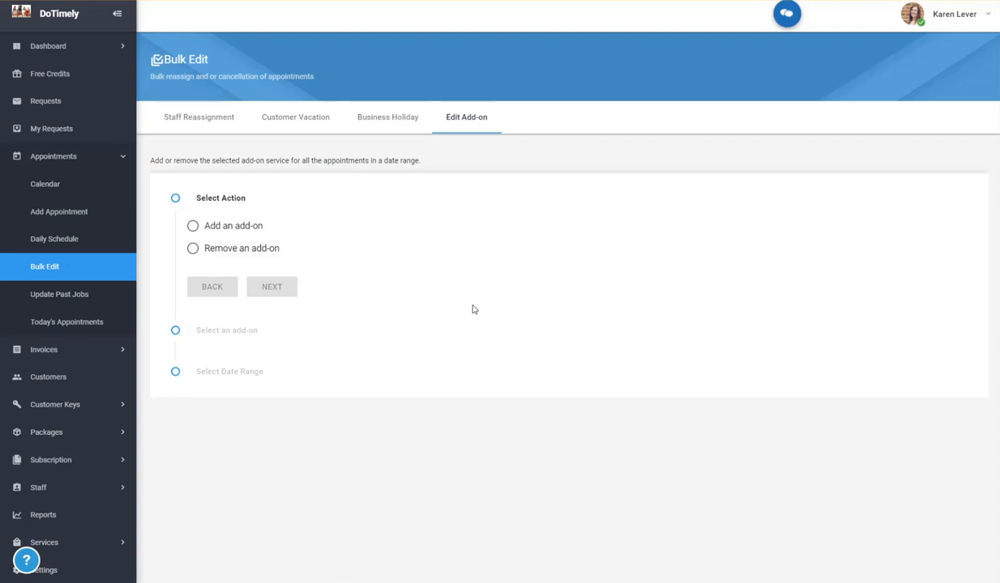
Step: Open the Update Past Jobs page to view past appointments
left_click(60, 304)
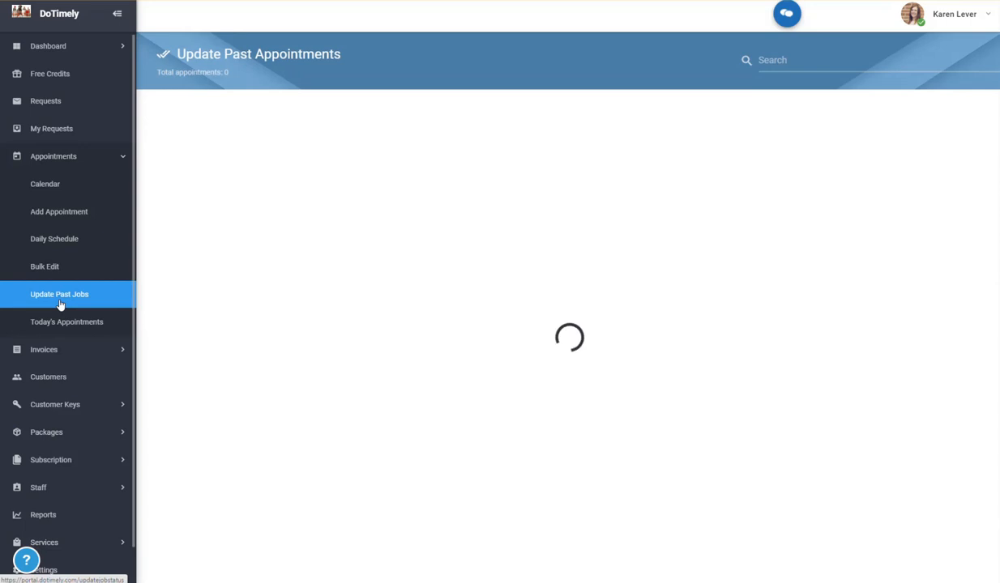